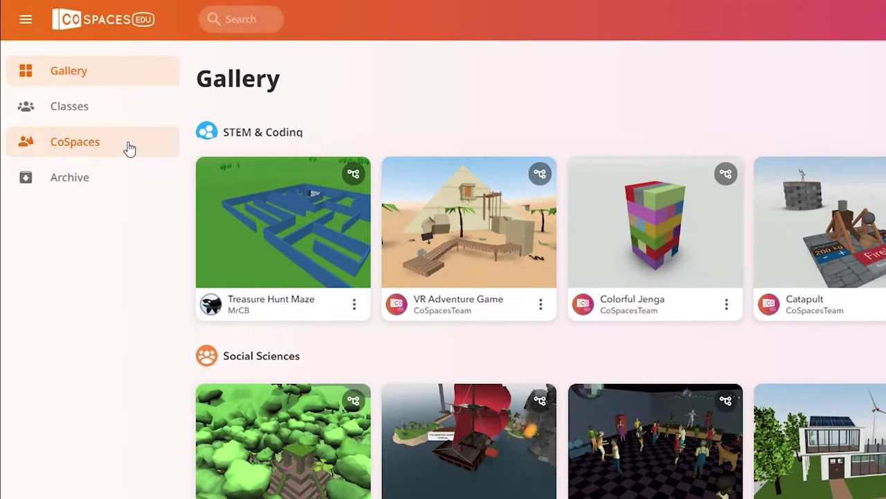
# Step: Switch from the Gallery to My CoSpaces, listing Apollo 11 and Welcome to CoSpaces Edu
pyautogui.click(129, 149)
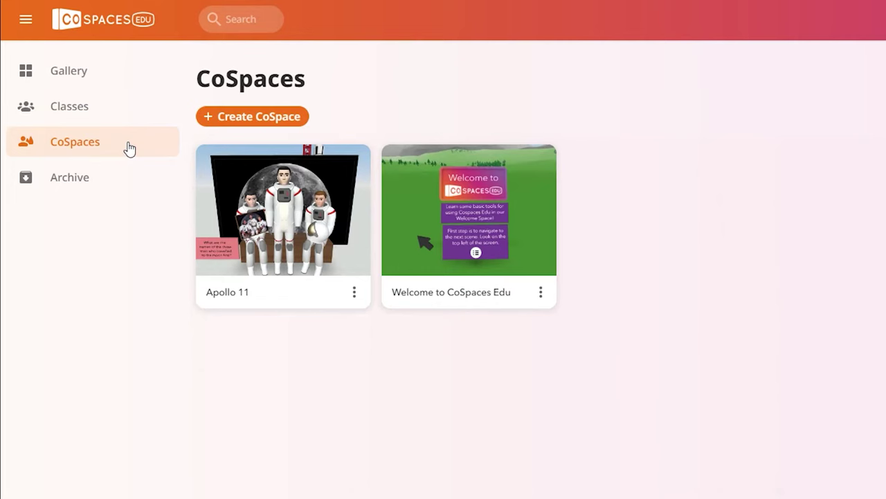
pyautogui.click(539, 238)
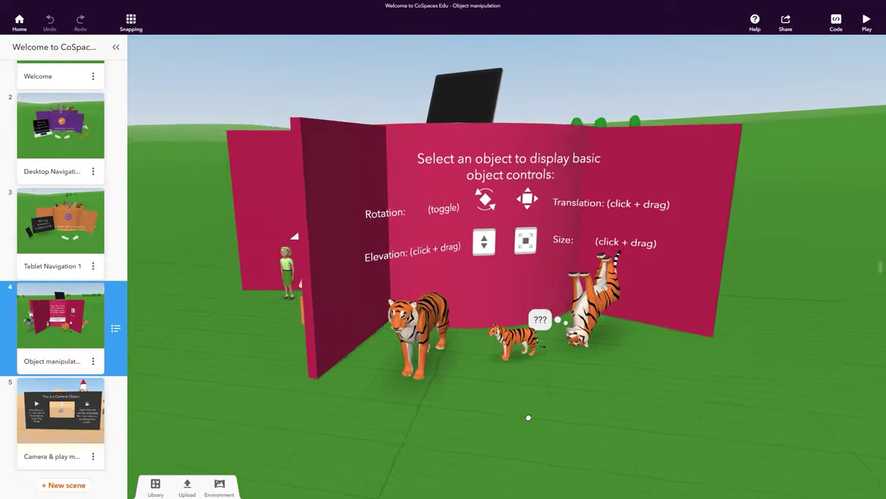
pyautogui.moveTo(528, 418); pyautogui.dragTo(419, 419)
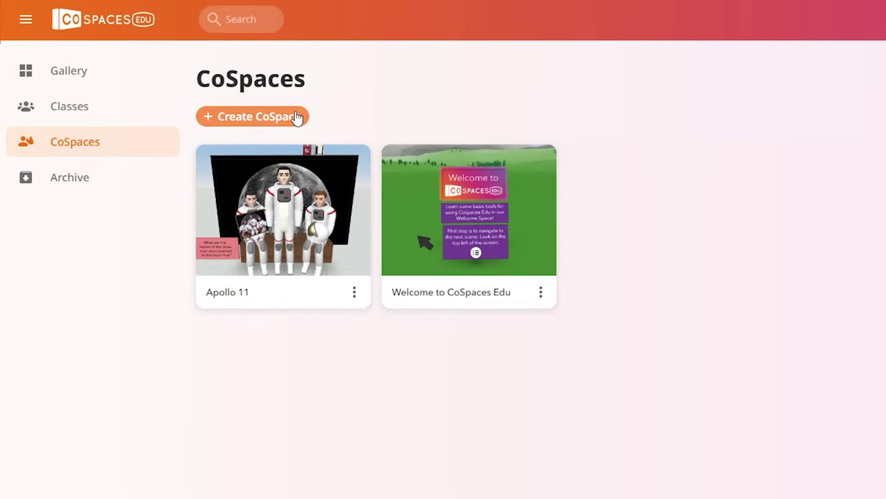
# Step: Create a new CoSpace from the 3D environment Empty scene template
pyautogui.click(301, 116)
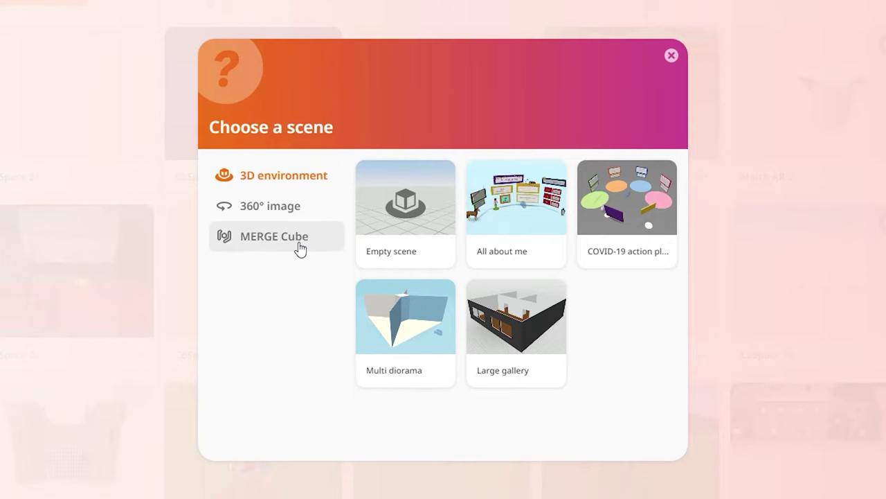
pyautogui.click(301, 248)
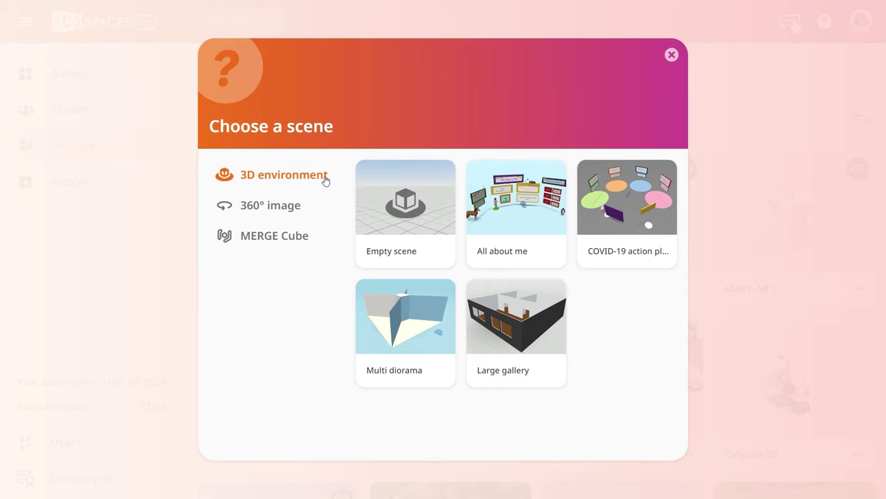
pyautogui.click(440, 254)
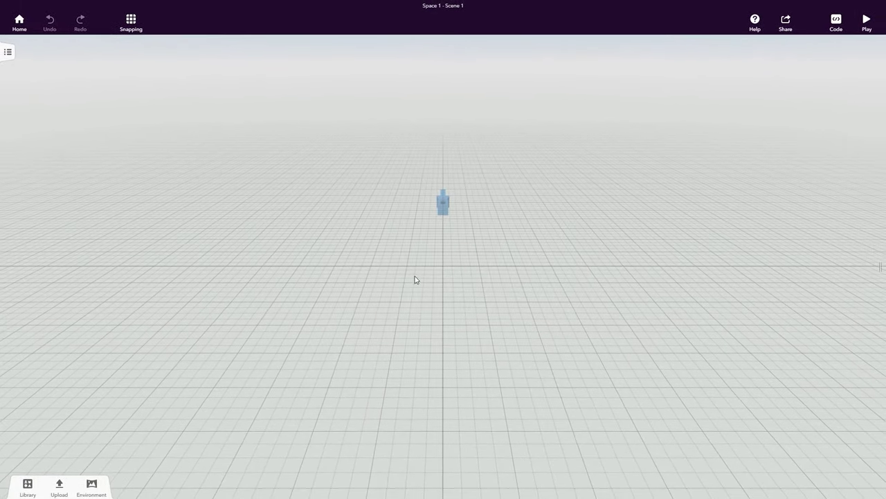
# Step: Set the scene's environment to the city street and look around the grid floor
pyautogui.click(91, 486)
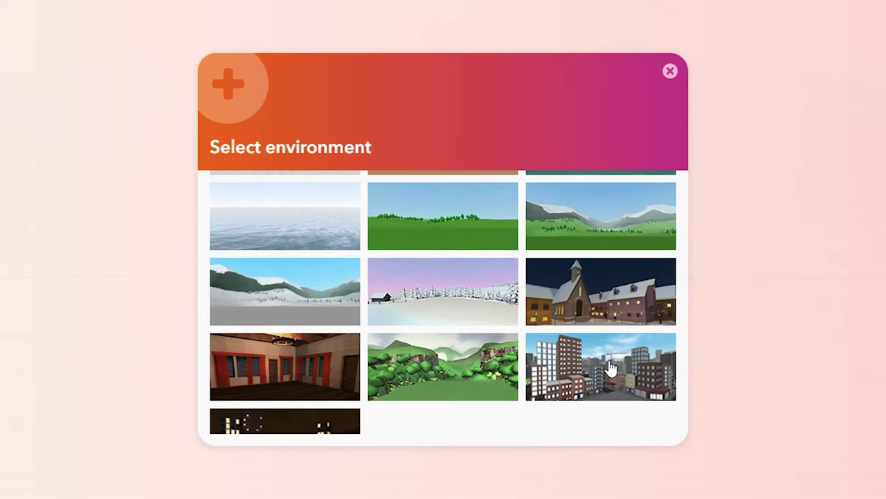
pyautogui.click(647, 392)
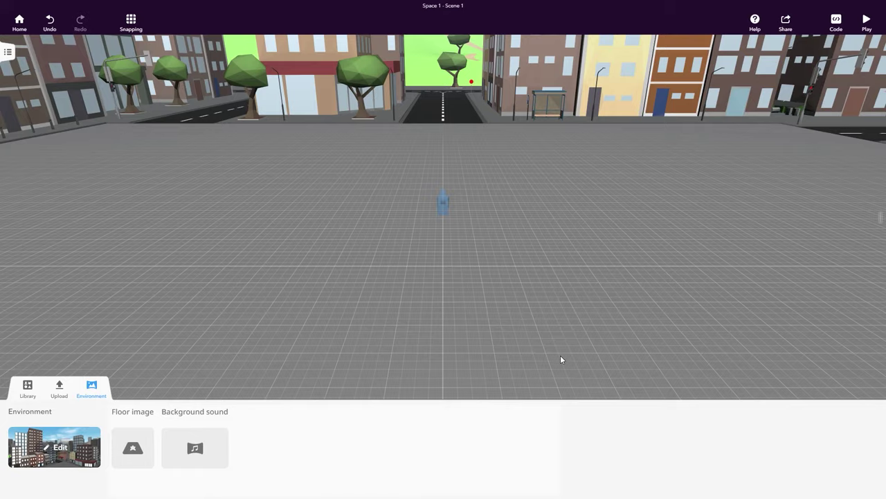
pyautogui.moveTo(561, 359); pyautogui.dragTo(847, 335)
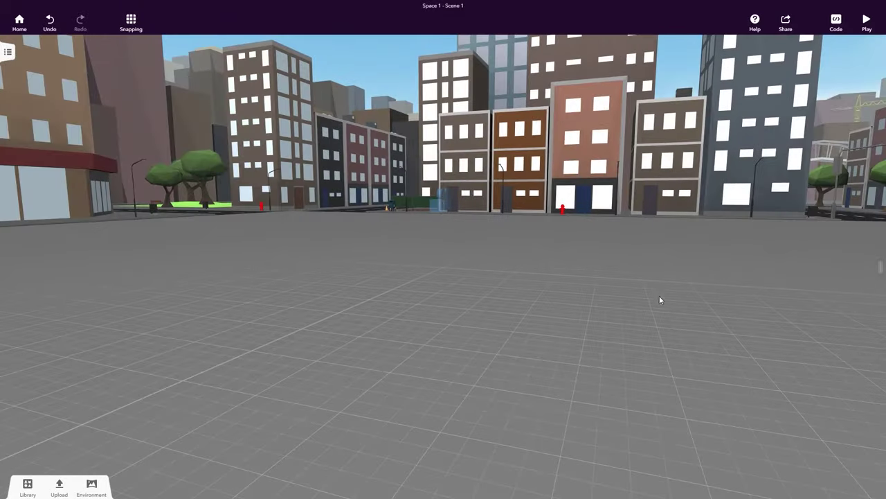
pyautogui.scroll(10, 443, 203)
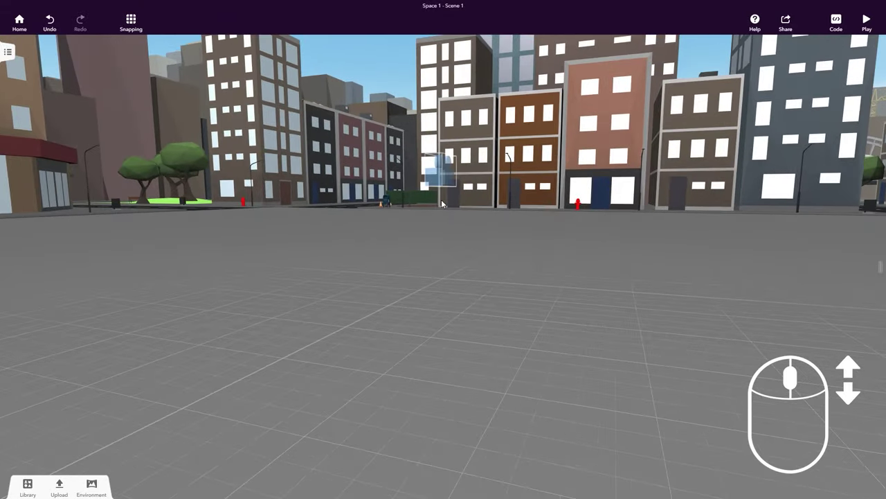
pyautogui.scroll(-6, 441, 199)
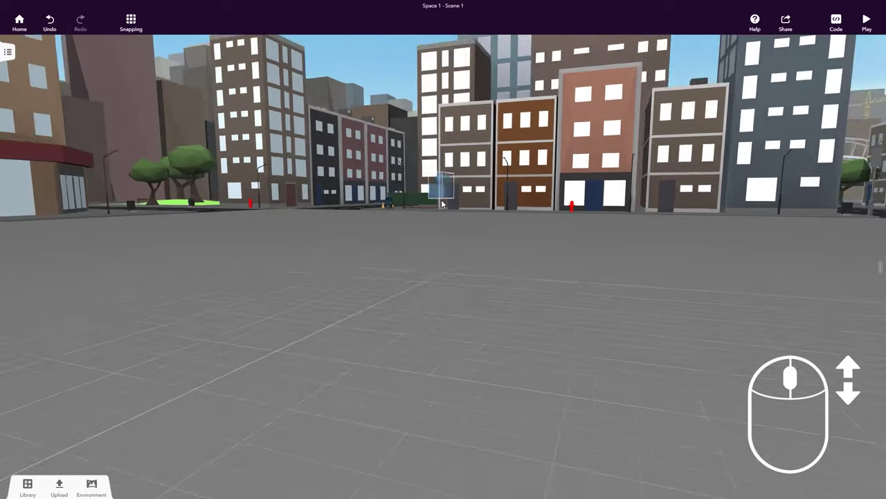
pyautogui.moveTo(483, 248); pyautogui.dragTo(451, 237)
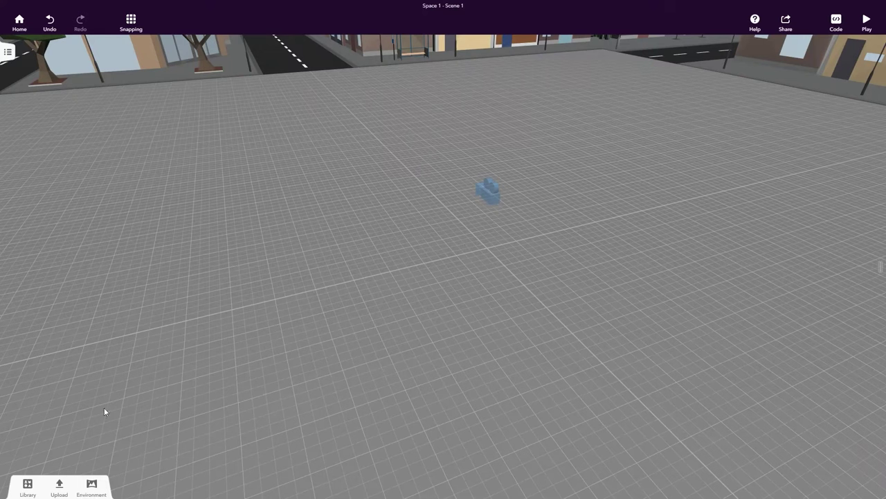
# Step: Place an Elephant from the Library's Animals into the city scene
pyautogui.click(28, 486)
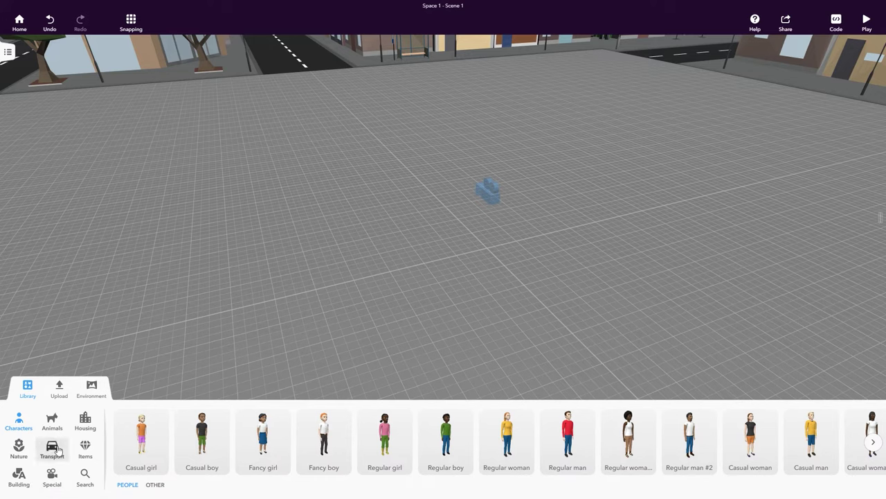
pyautogui.click(56, 424)
pyautogui.hscroll(6, 328, 446)
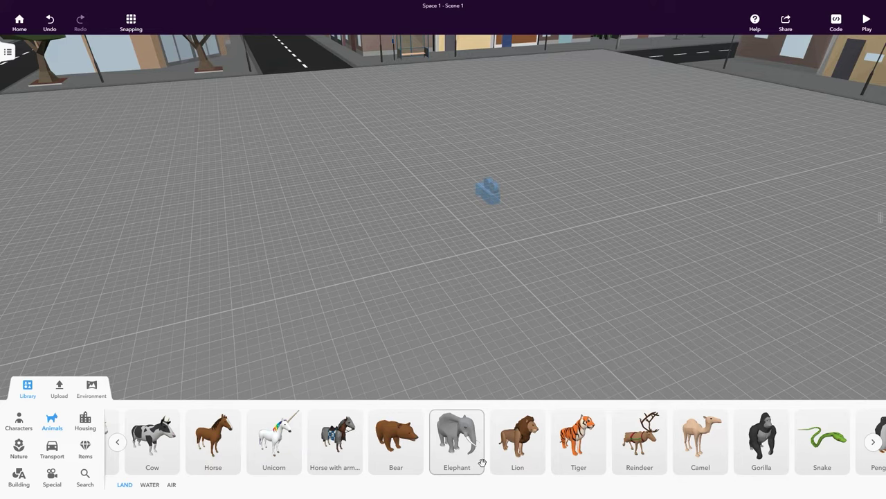
pyautogui.moveTo(482, 461); pyautogui.dragTo(421, 266)
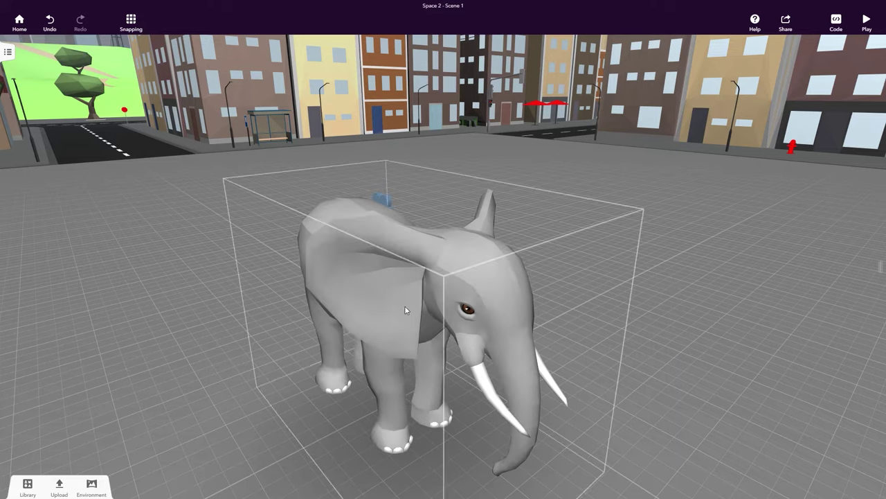
# Step: Enlarge the elephant and rotate it to -67.5°
pyautogui.click(405, 308)
pyautogui.moveTo(414, 161); pyautogui.dragTo(423, 116)
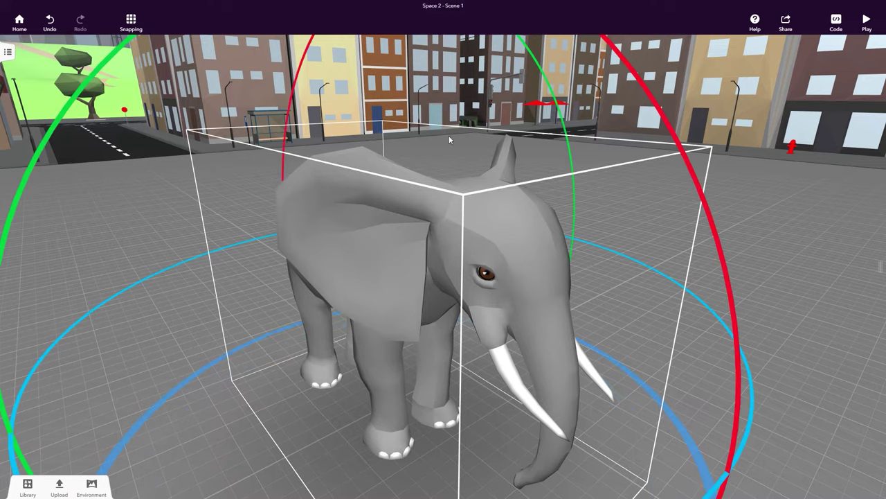
pyautogui.click(385, 79)
pyautogui.scroll(-3, 541, 239)
pyautogui.moveTo(614, 357); pyautogui.dragTo(376, 399)
pyautogui.click(420, 450)
pyautogui.scroll(5, 420, 450)
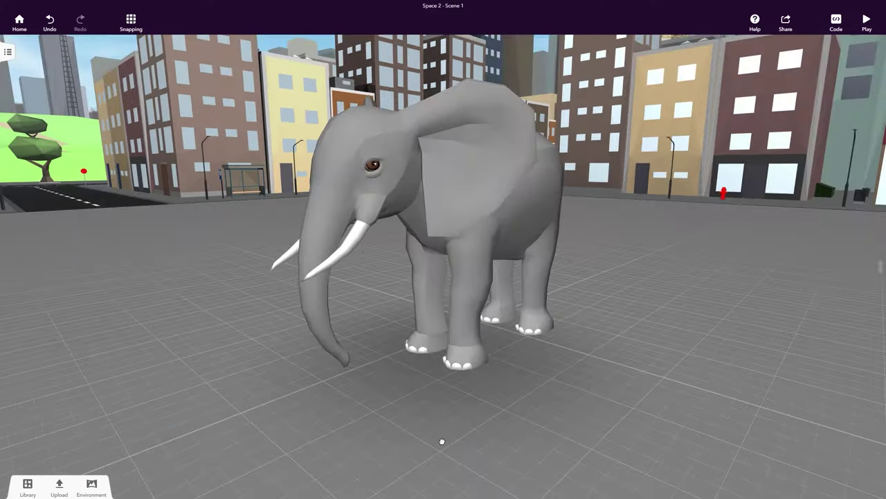
# Step: Colour the elephant brown and give it the Happy animation
pyautogui.click(550, 198)
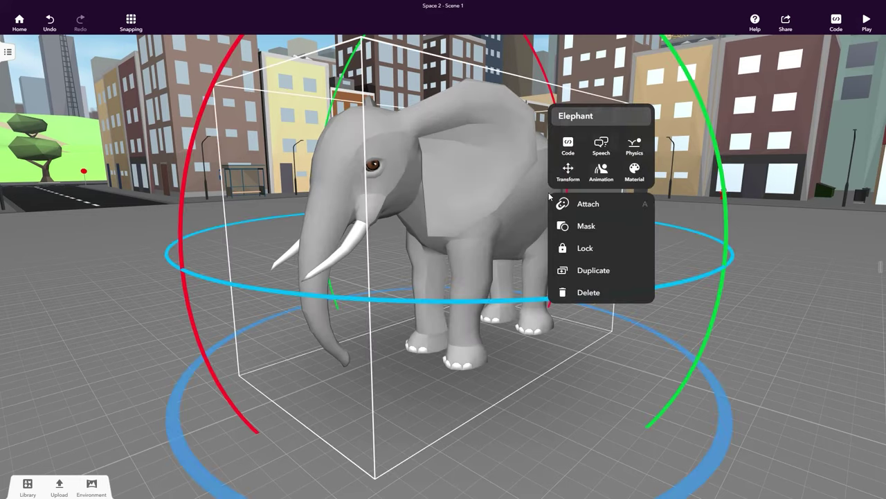
pyautogui.click(640, 181)
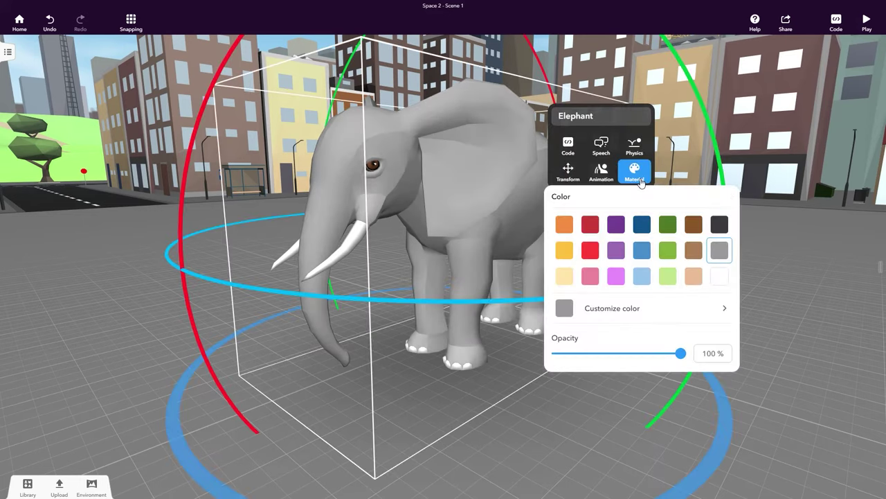
pyautogui.click(693, 250)
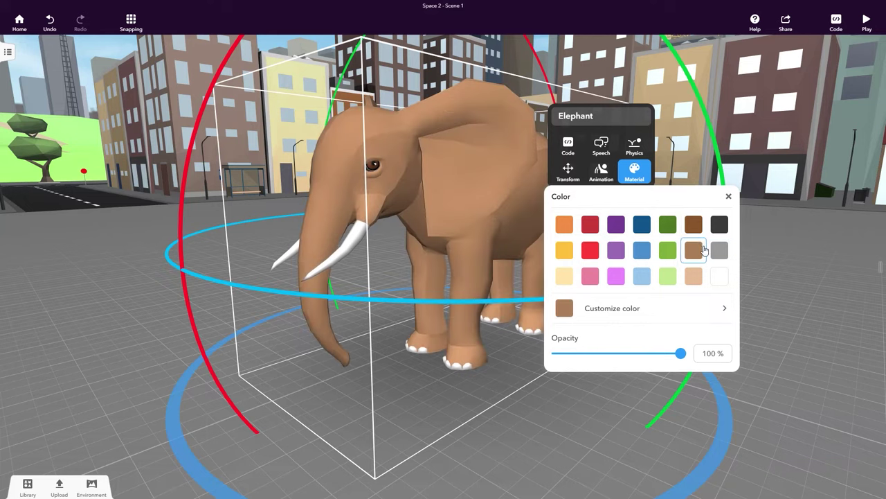
pyautogui.click(607, 177)
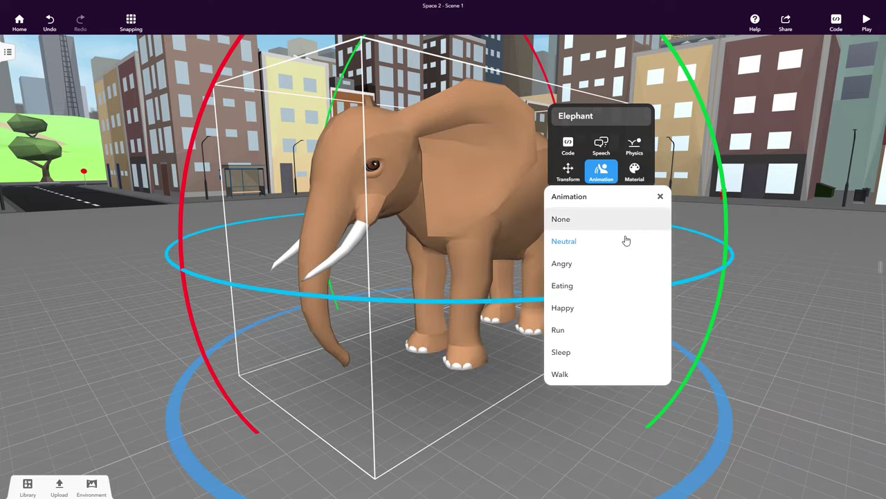
pyautogui.click(632, 306)
pyautogui.click(755, 408)
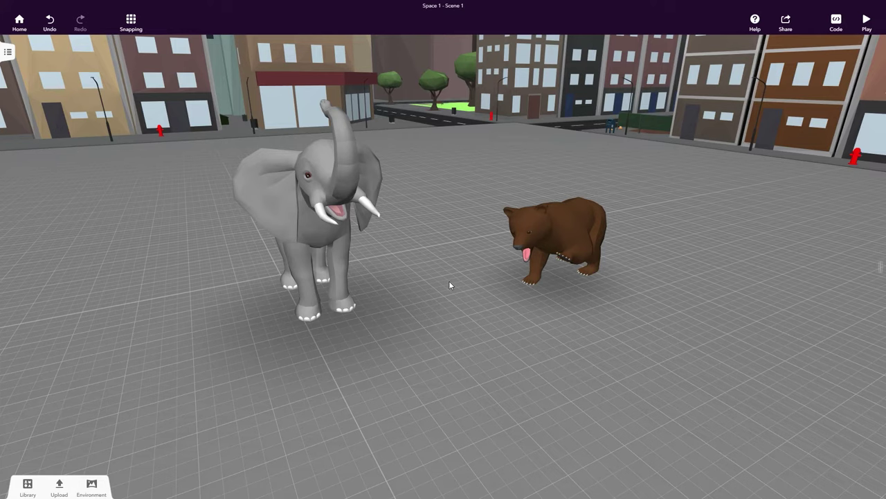
# Step: Add a cuboid from the Building blocks into the scene
pyautogui.click(27, 486)
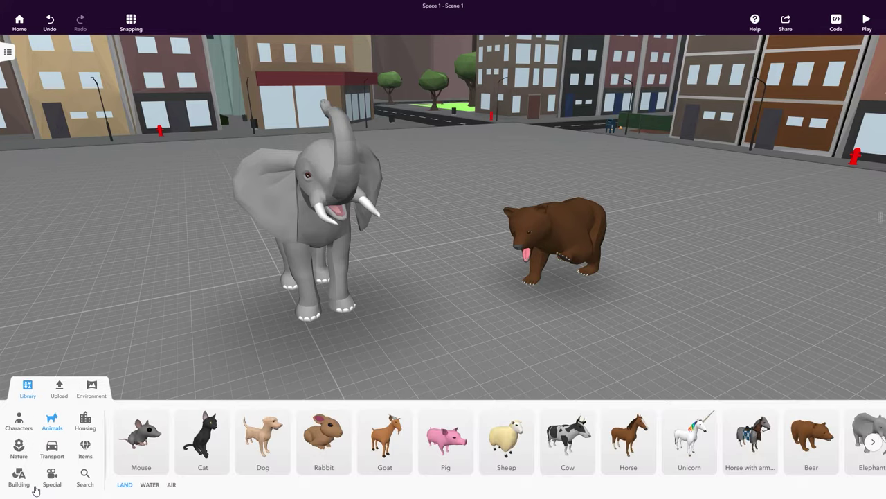
pyautogui.click(19, 476)
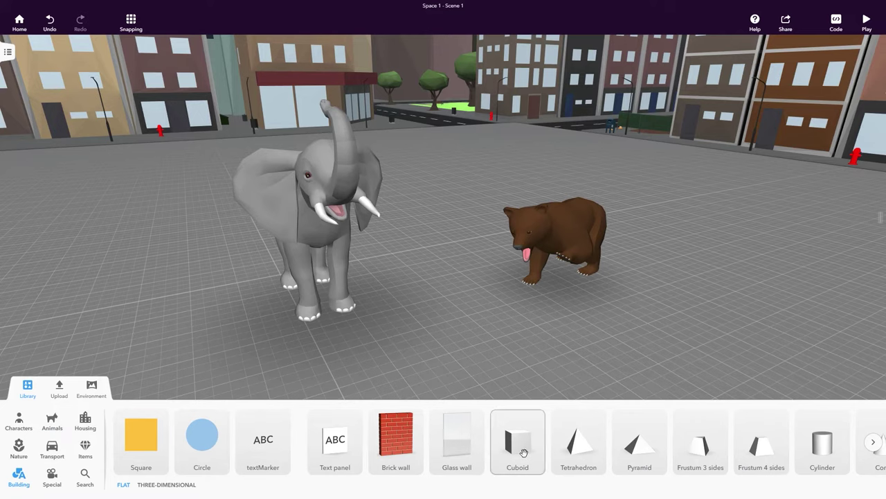
pyautogui.moveTo(525, 452); pyautogui.dragTo(453, 331)
pyautogui.click(445, 379)
pyautogui.scroll(5, 445, 376)
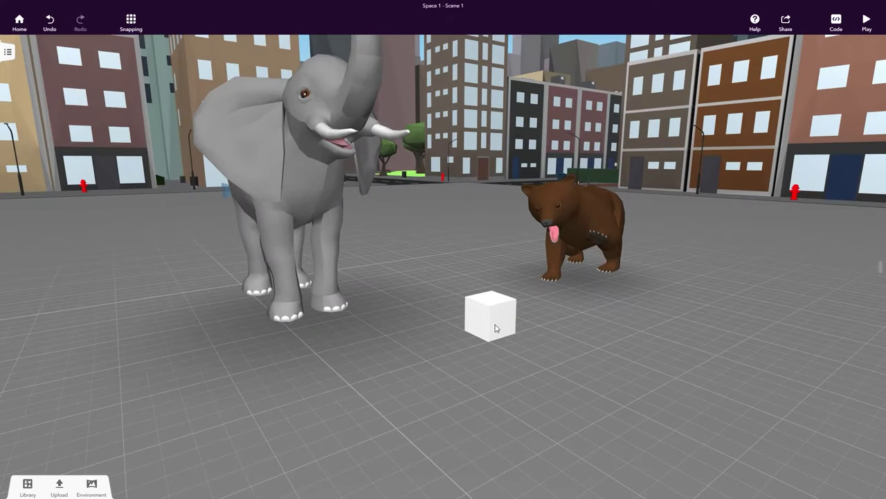
# Step: Stretch the cuboid longer and wider into a flat box
pyautogui.click(496, 328)
pyautogui.moveTo(511, 329); pyautogui.dragTo(511, 328)
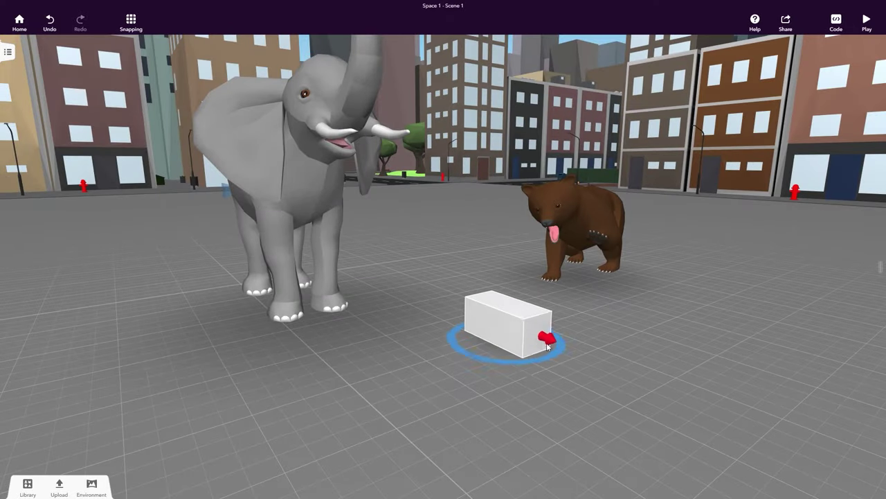
pyautogui.moveTo(625, 385); pyautogui.dragTo(649, 394)
pyautogui.moveTo(522, 344); pyautogui.dragTo(338, 446)
pyautogui.scroll(-3, 338, 446)
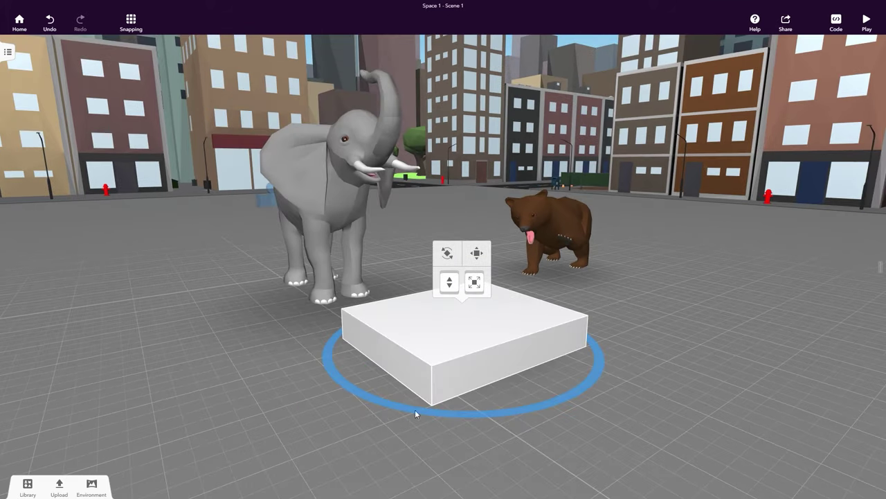
# Step: Apply the brown wood texture to the cuboid and move it beside the elephant
pyautogui.rightClick(524, 330)
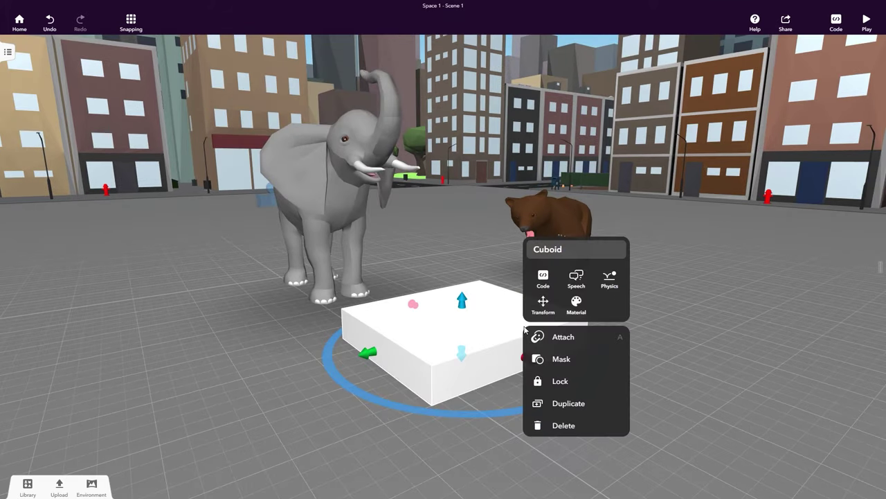
pyautogui.click(578, 311)
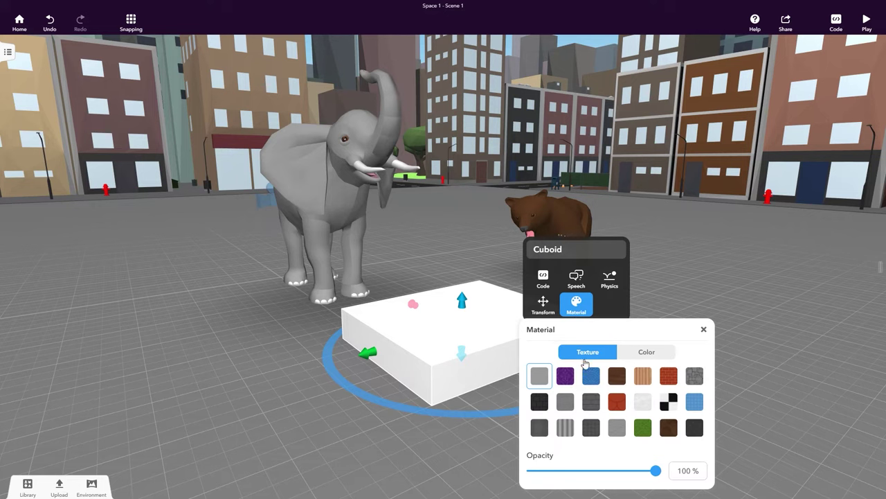
pyautogui.click(616, 376)
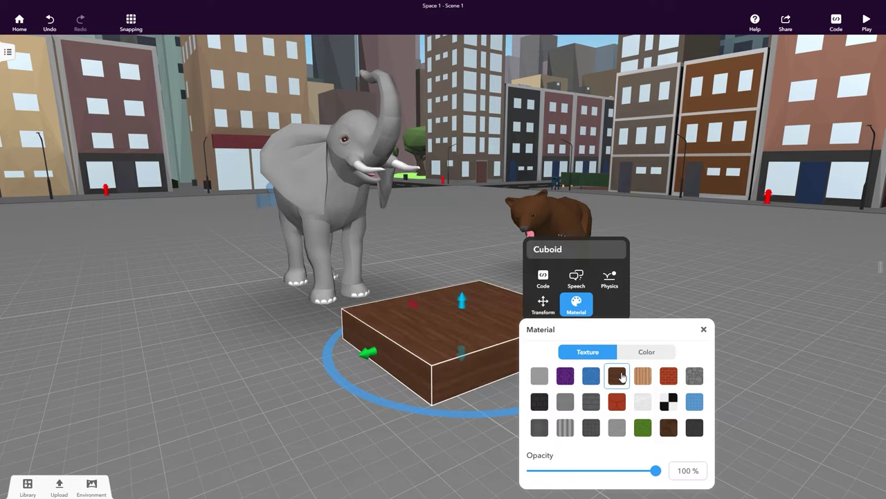
pyautogui.moveTo(483, 430); pyautogui.dragTo(372, 409)
# Step: Duplicate the wooden cuboid and position the copy in front of the bear
pyautogui.rightClick(455, 357)
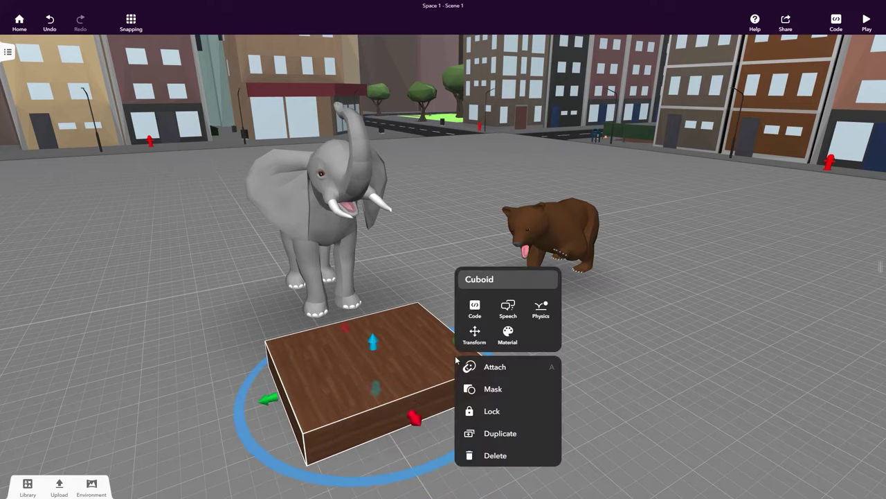
pyautogui.click(514, 432)
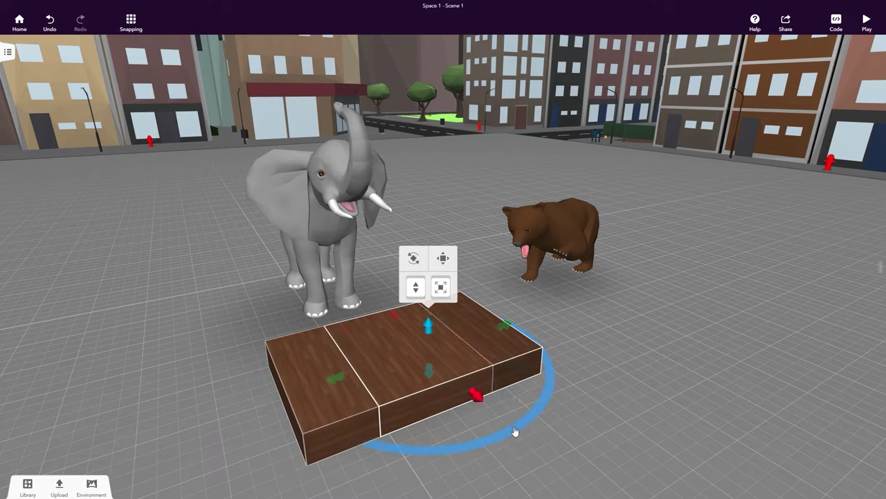
pyautogui.moveTo(514, 429); pyautogui.dragTo(650, 332)
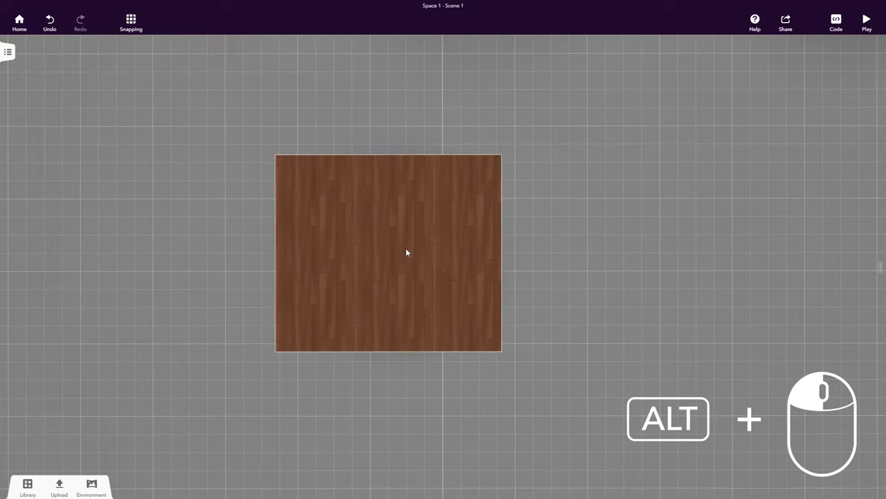
pyautogui.click(406, 248)
pyautogui.keyDown('alt'); pyautogui.moveTo(407, 251); pyautogui.dragTo(678, 258); pyautogui.keyUp('alt')
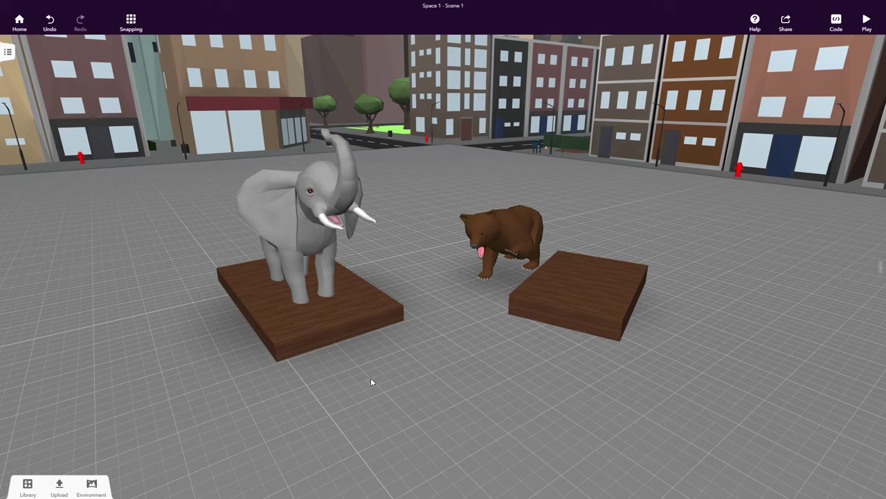
# Step: Raise the elephant and attach it onto its wooden platform
pyautogui.click(308, 255)
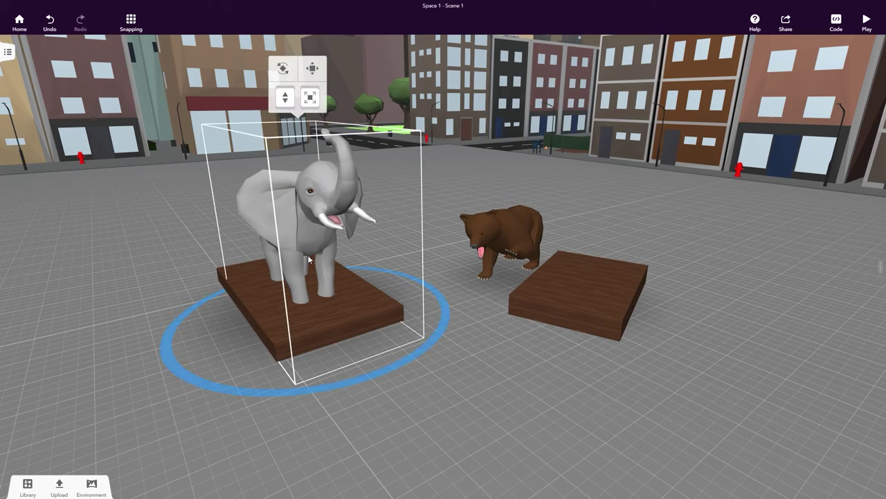
pyautogui.moveTo(286, 106); pyautogui.dragTo(297, 72)
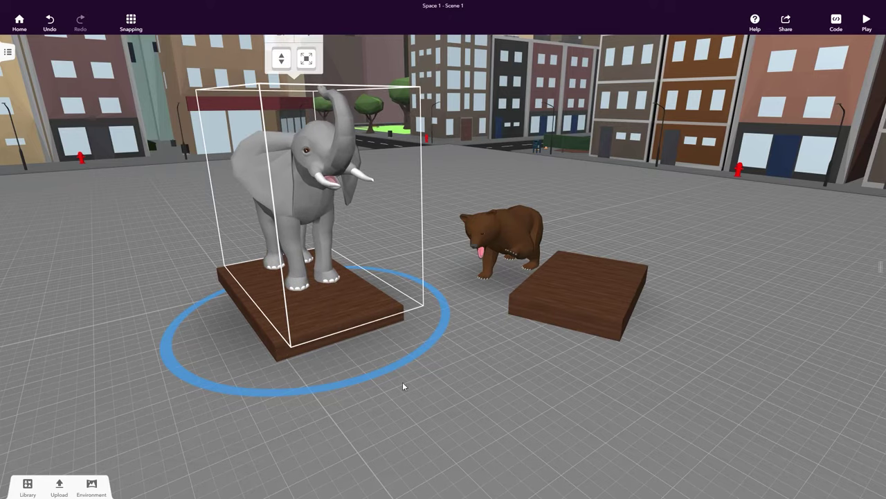
pyautogui.moveTo(409, 388); pyautogui.dragTo(481, 391)
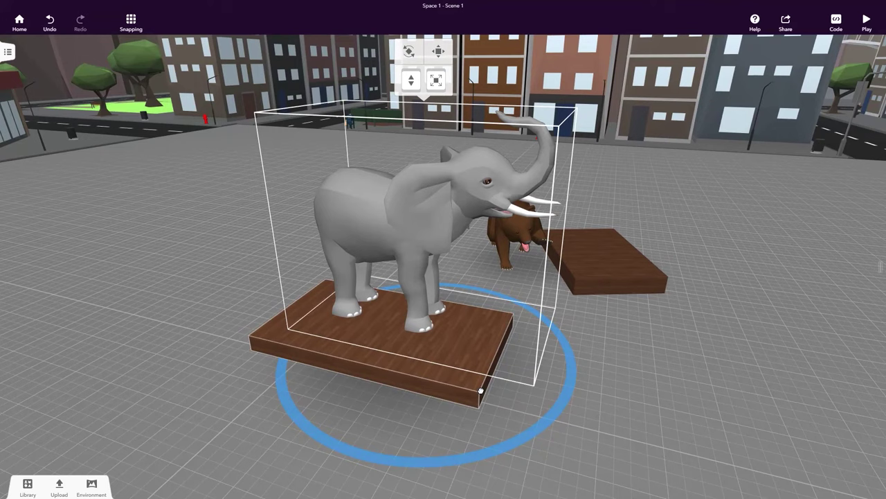
pyautogui.rightClick(420, 228)
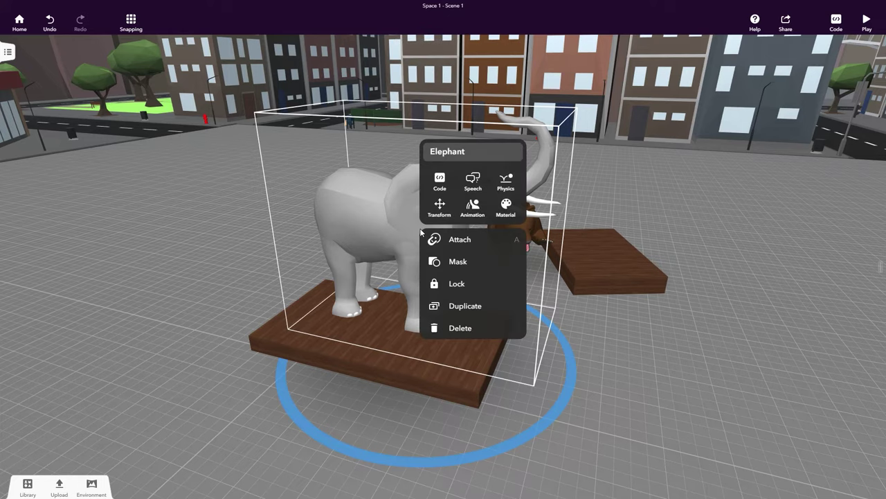
pyautogui.click(496, 245)
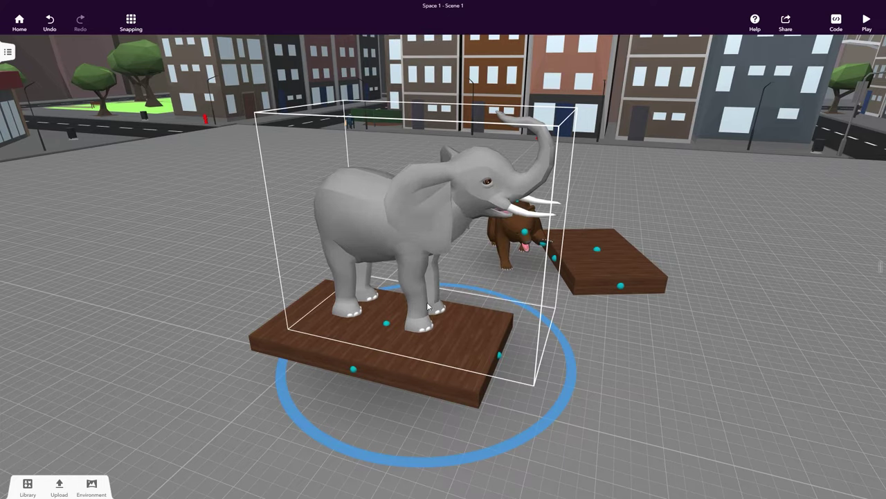
pyautogui.click(386, 323)
# Step: Attach the bear to its own wooden platform
pyautogui.moveTo(526, 388); pyautogui.dragTo(509, 376)
pyautogui.rightClick(512, 255)
pyautogui.click(576, 266)
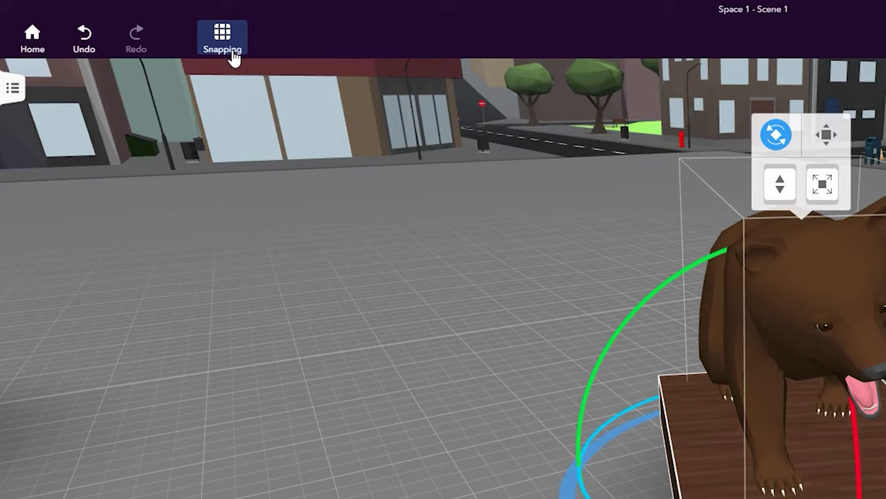
# Step: Change the Snapping grid size from 0.25 to 0.5
pyautogui.click(234, 58)
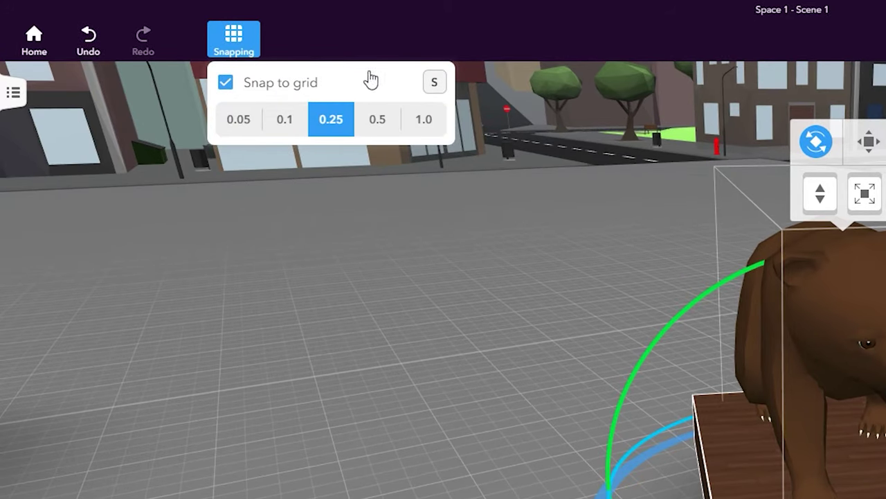
pyautogui.click(429, 119)
pyautogui.click(393, 120)
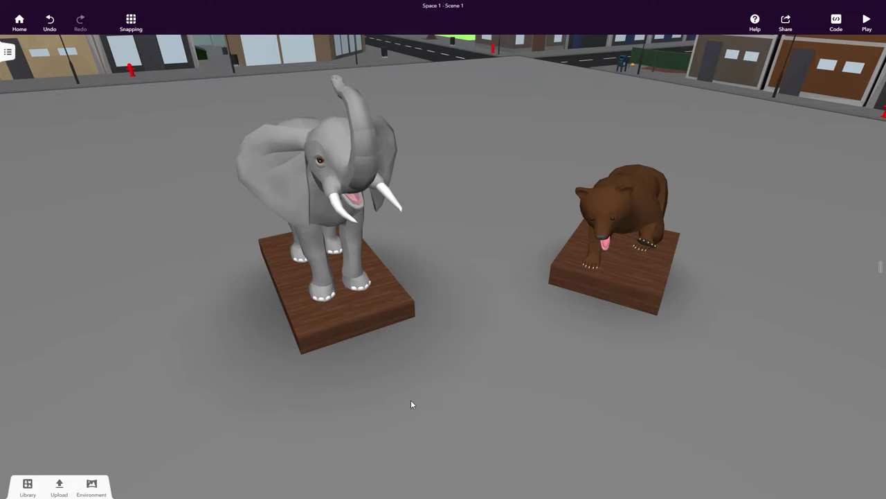
# Step: Place a text sign in front of the elephant's platform and raise its text size to 40
pyautogui.click(28, 488)
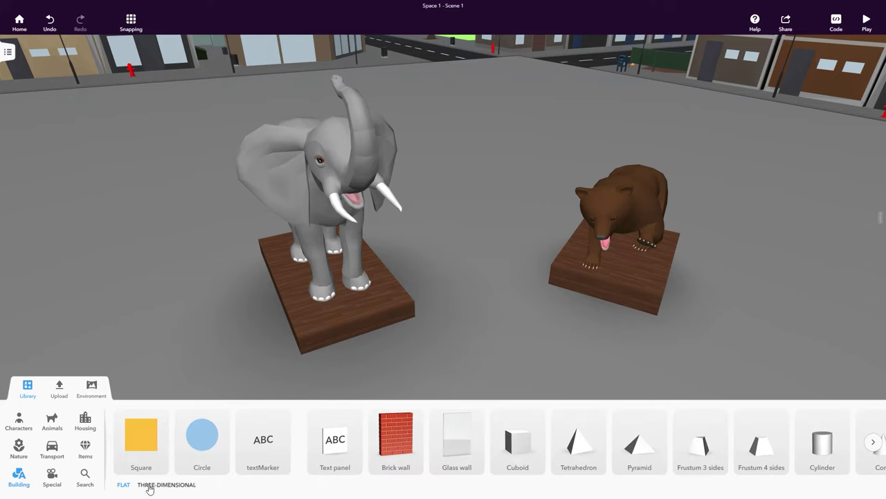
pyautogui.moveTo(341, 444); pyautogui.dragTo(381, 378)
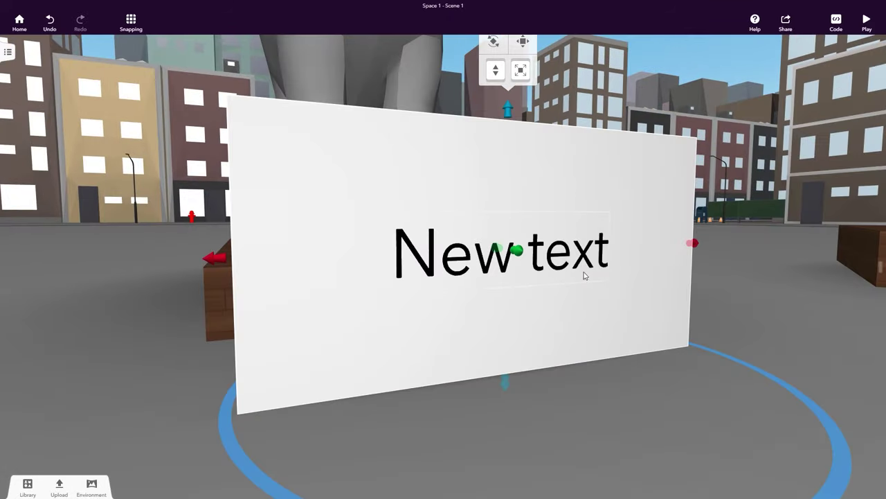
pyautogui.rightClick(584, 260)
pyautogui.click(635, 242)
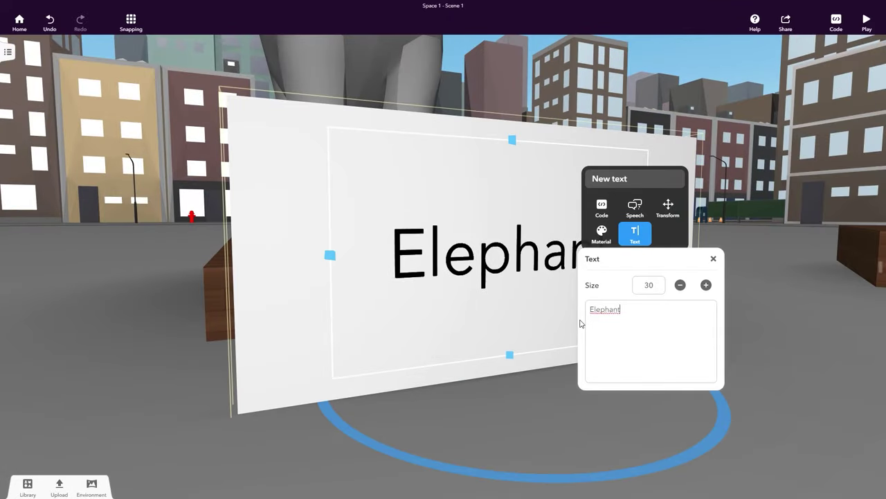
pyautogui.click(707, 285)
pyautogui.click(765, 319)
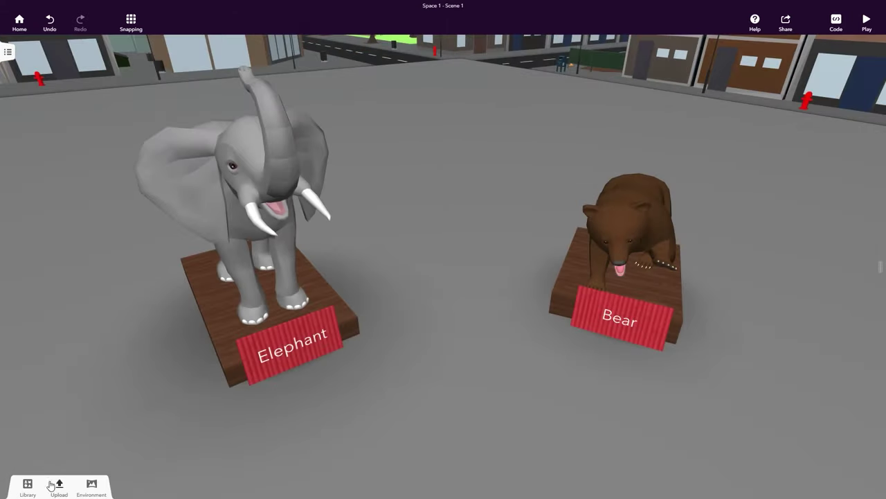
# Step: Add the Fancy boy character and recolour the girl's hair black and shorts dark blue
pyautogui.click(28, 486)
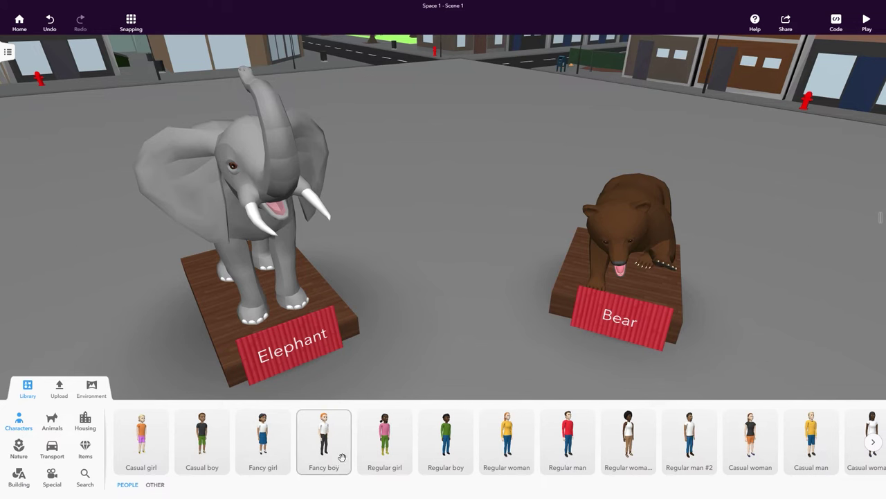
pyautogui.moveTo(342, 454); pyautogui.dragTo(346, 391)
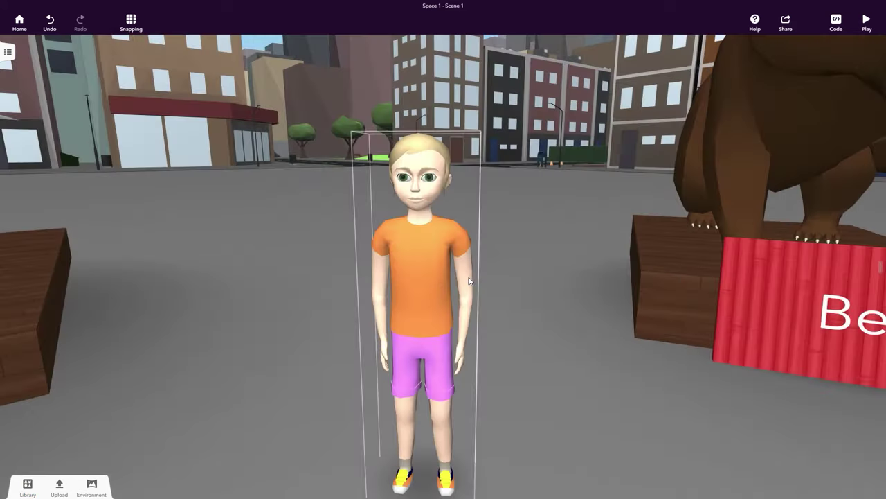
pyautogui.click(469, 279)
pyautogui.click(558, 267)
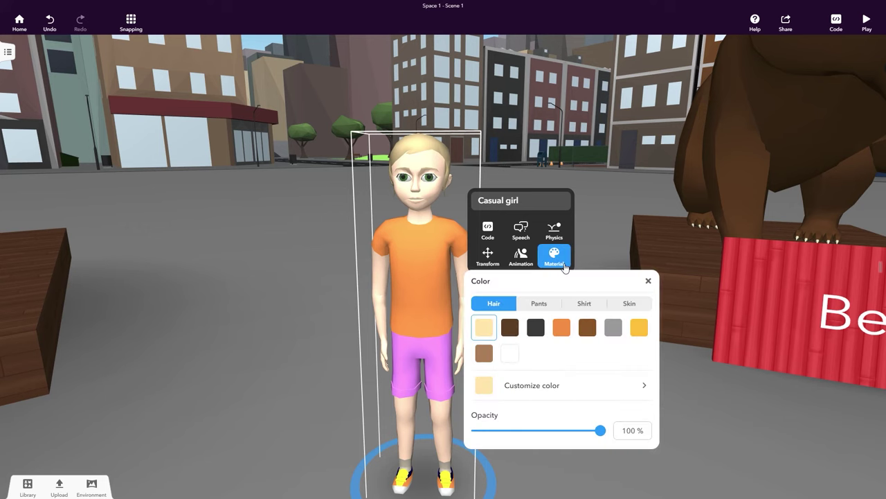
pyautogui.click(545, 324)
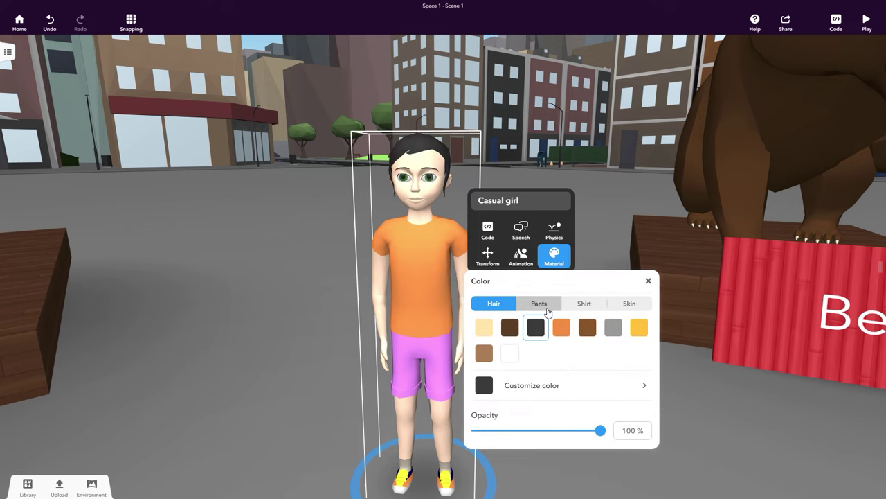
pyautogui.click(547, 310)
pyautogui.click(561, 329)
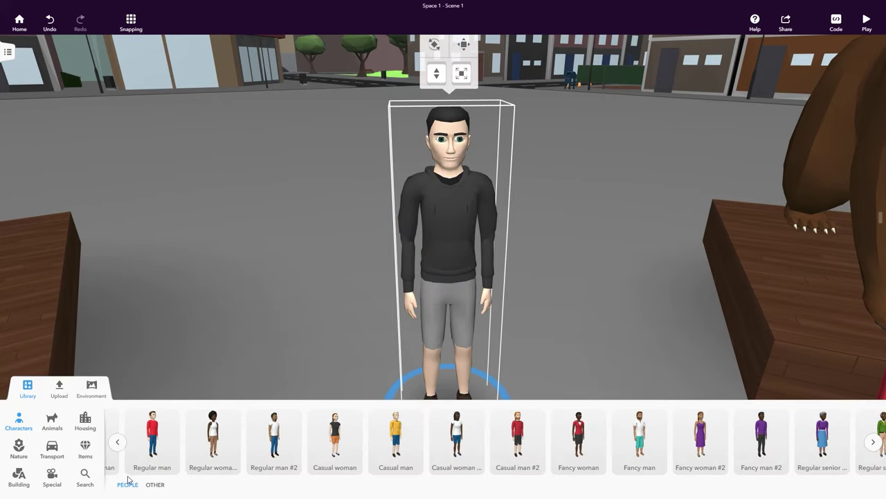
# Step: Place glasses from the Items library and attach them to the man's head
pyautogui.click(85, 449)
pyautogui.moveTo(677, 431); pyautogui.dragTo(525, 376)
pyautogui.click(574, 391)
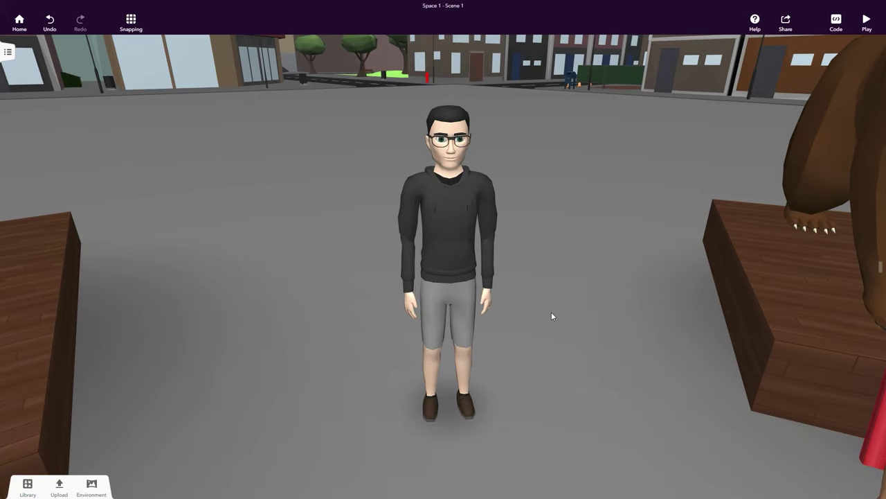
pyautogui.scroll(-5, 550, 316)
# Step: Give the Casual girl the speech bubble "Bears are really impressive!"
pyautogui.click(307, 188)
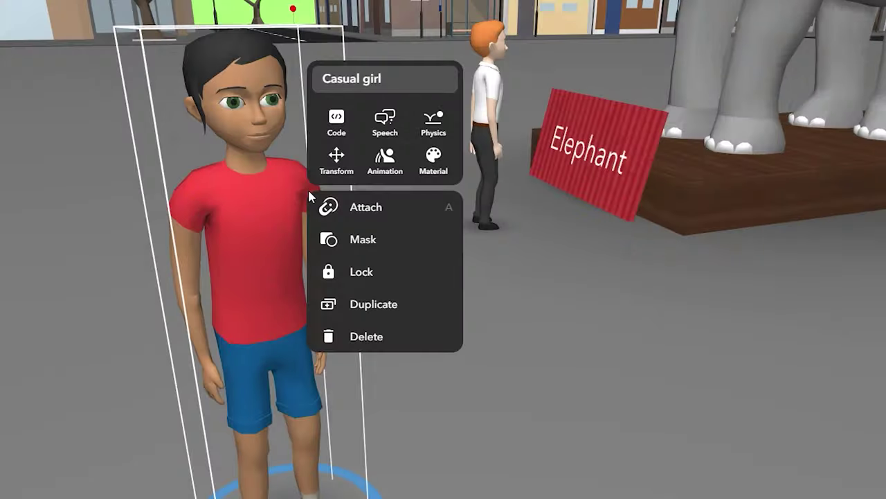
pyautogui.click(407, 131)
pyautogui.write('Bears are really impressive!')
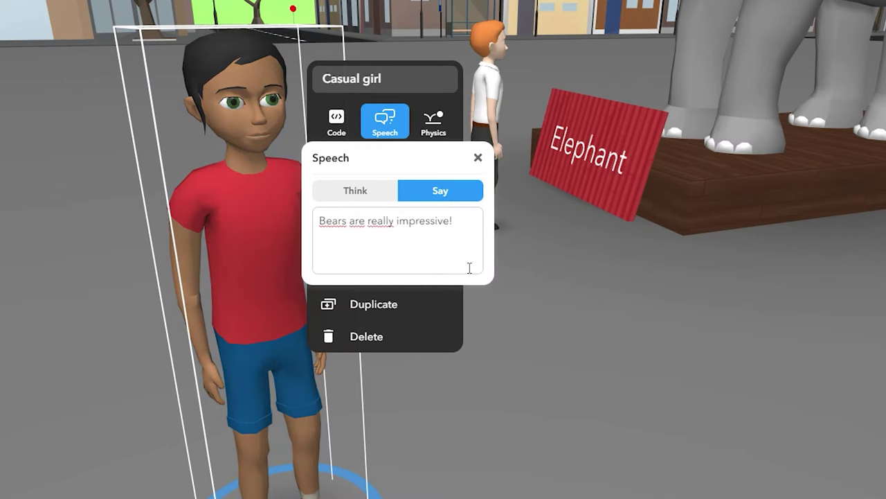
pyautogui.click(542, 380)
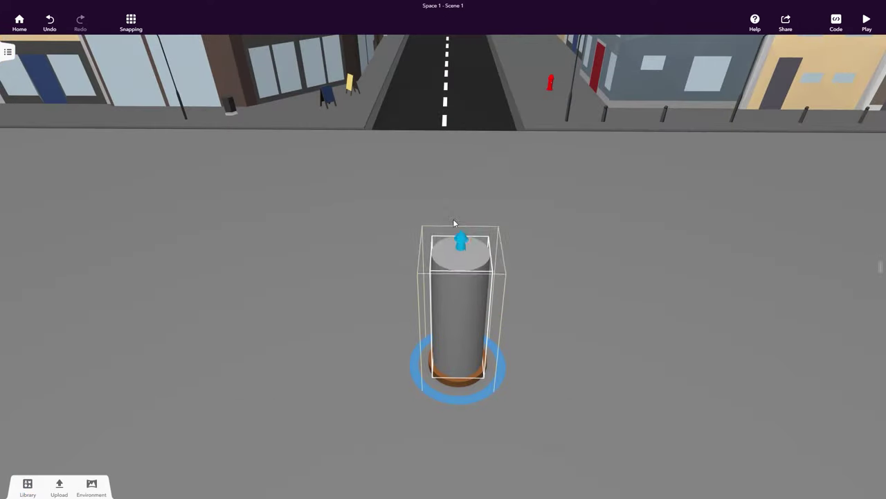
# Step: Stretch the column taller and give its frustum capital the blue patterned texture
pyautogui.moveTo(461, 238); pyautogui.dragTo(461, 155)
pyautogui.click(547, 299)
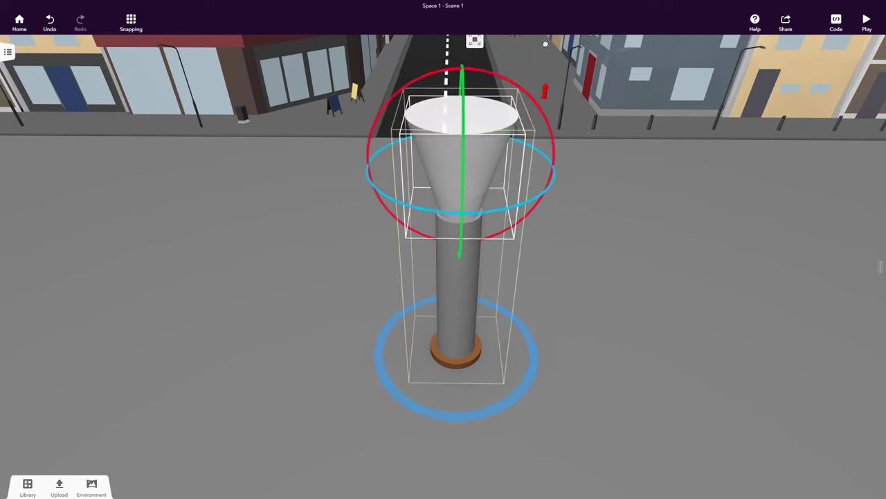
pyautogui.moveTo(545, 43); pyautogui.dragTo(603, 8)
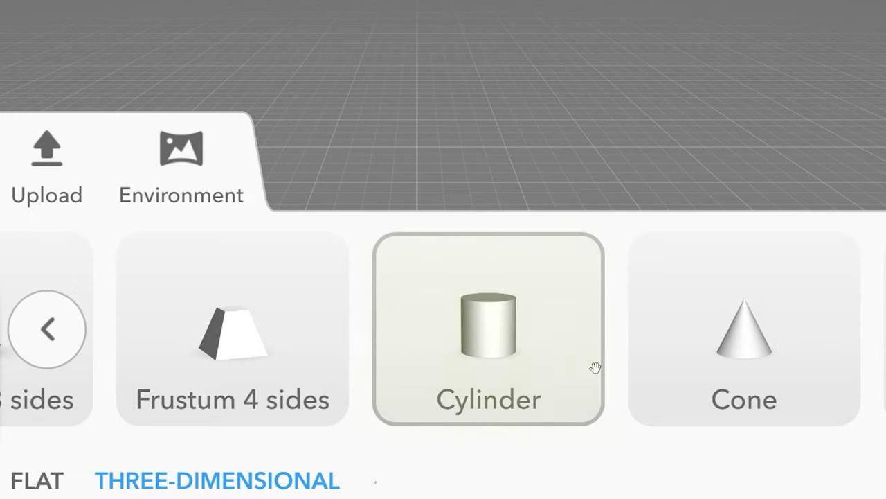
pyautogui.hscroll(7, 594, 366)
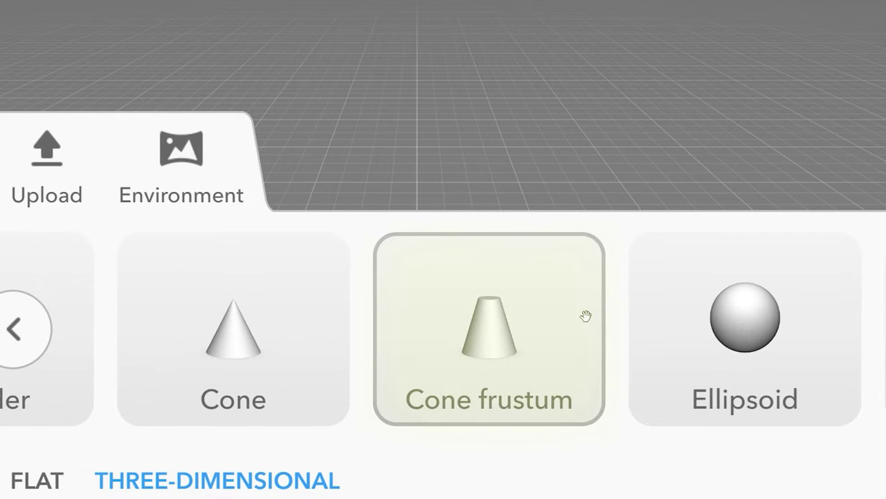
pyautogui.hscroll(-3, 586, 316)
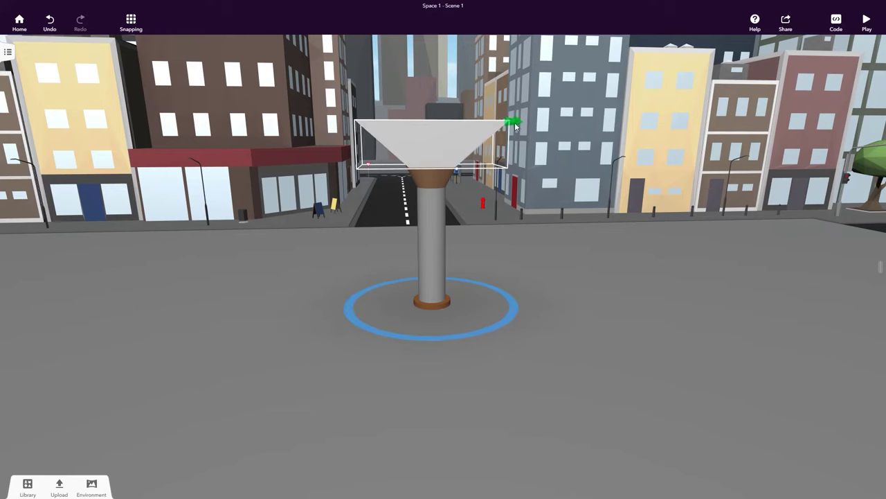
pyautogui.click(510, 122)
pyautogui.click(532, 122)
pyautogui.click(544, 187)
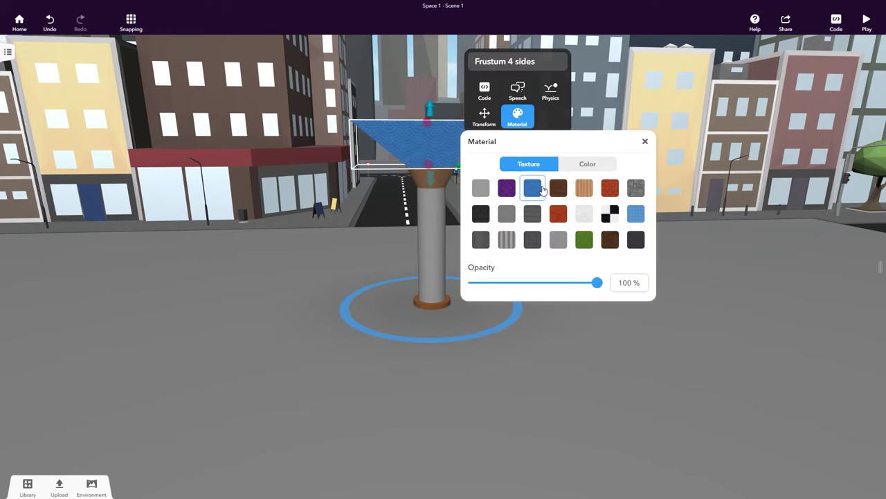
pyautogui.click(495, 370)
# Step: Group the frustum and column into a single pillar object
pyautogui.scroll(-2, 520, 383)
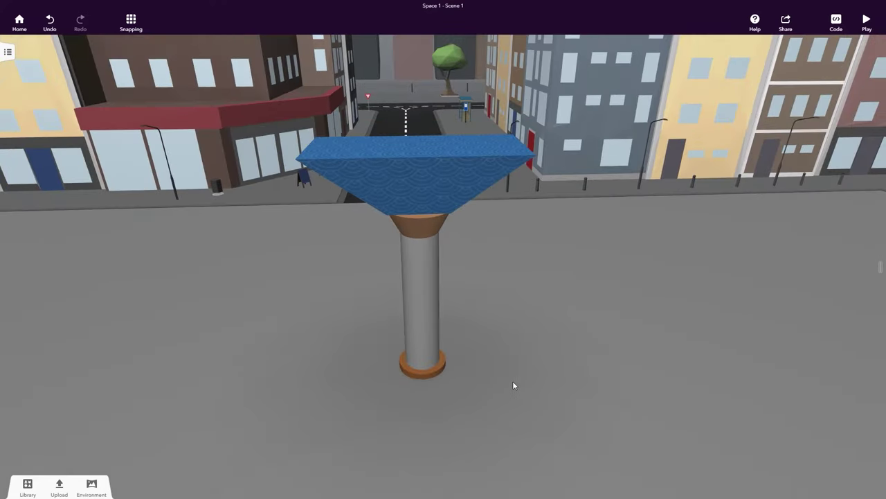
pyautogui.moveTo(265, 93); pyautogui.dragTo(581, 424)
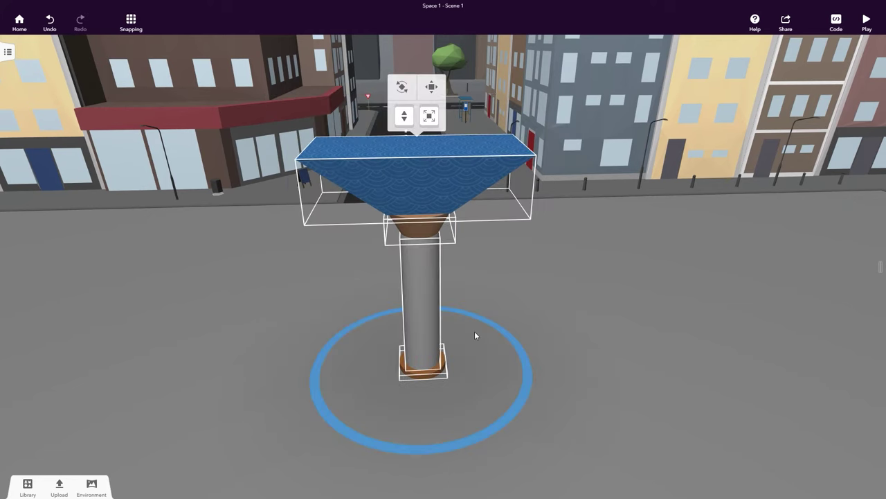
pyautogui.rightClick(442, 175)
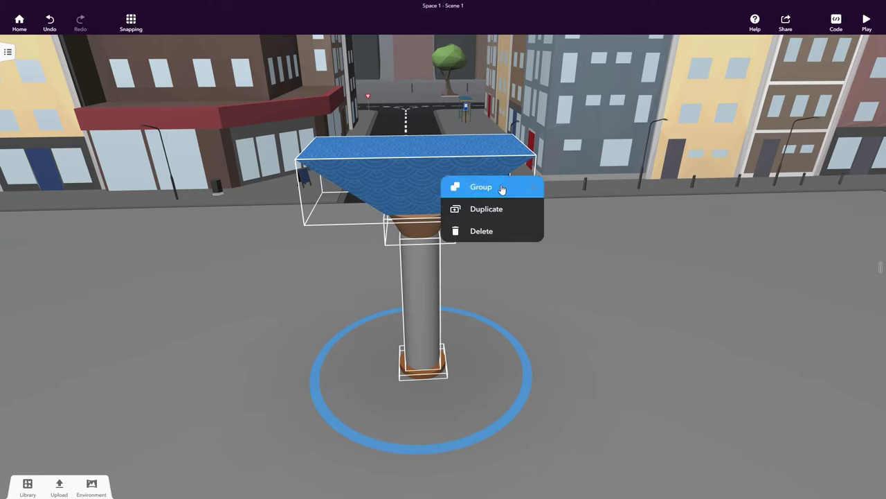
pyautogui.click(502, 189)
pyautogui.click(461, 316)
# Step: Place a copy of the pillar beside the original along the move arrow
pyautogui.moveTo(424, 313); pyautogui.dragTo(406, 315)
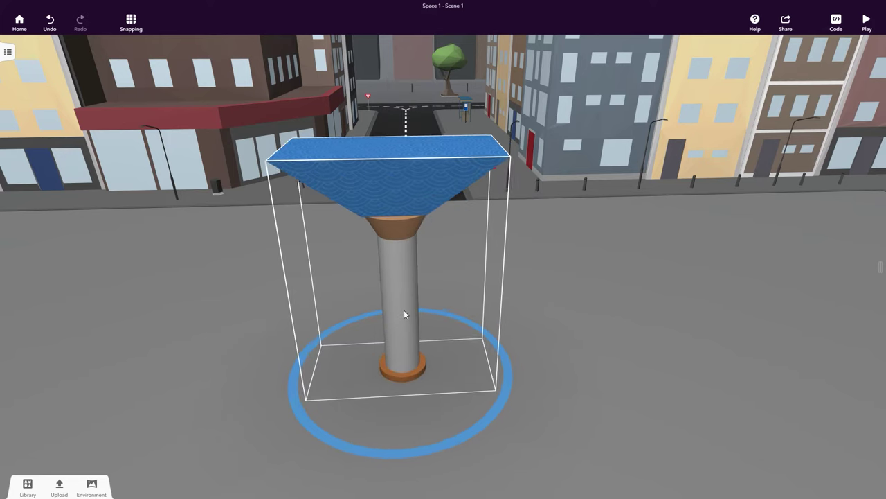
pyautogui.click(408, 90)
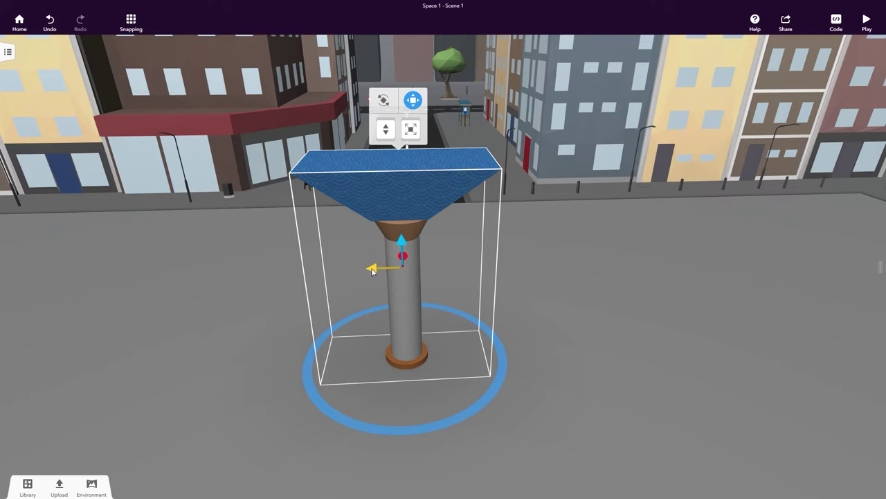
pyautogui.keyDown('alt'); pyautogui.moveTo(371, 270); pyautogui.dragTo(544, 278); pyautogui.keyUp('alt')
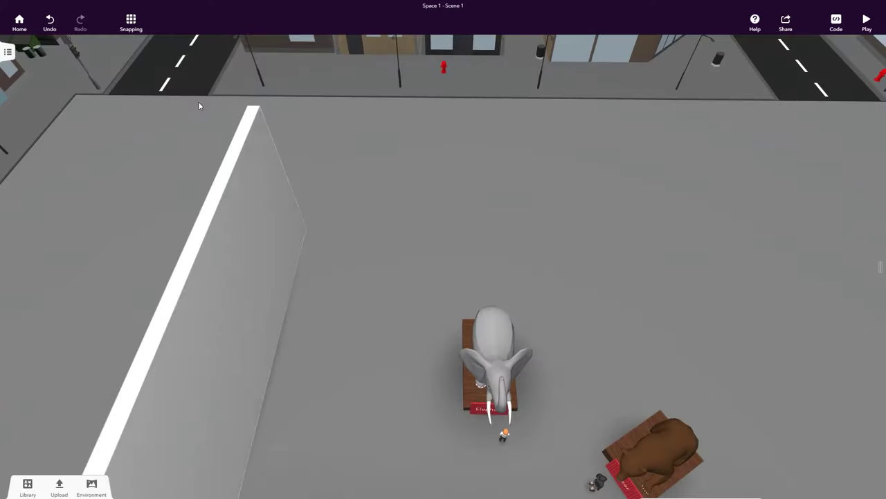
# Step: Turn on Snap to grid, add a wall cuboid rotated 90°, and lock Cuboid 3
pyautogui.click(145, 27)
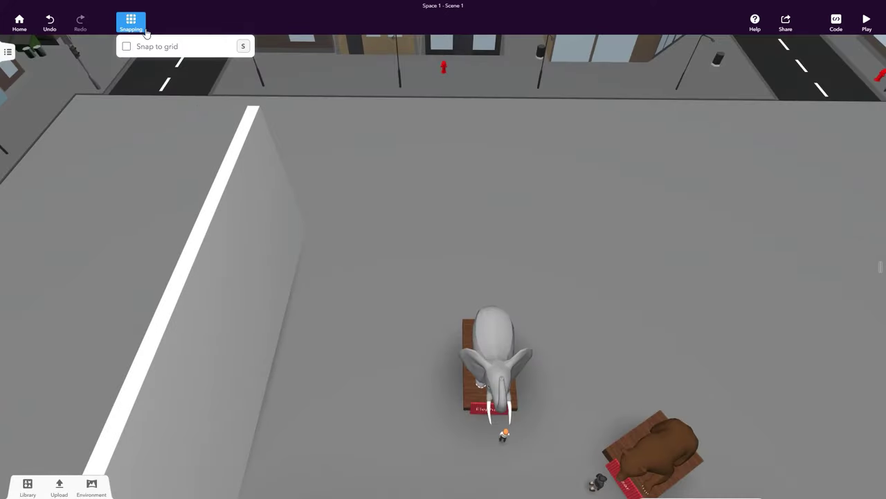
pyautogui.click(127, 46)
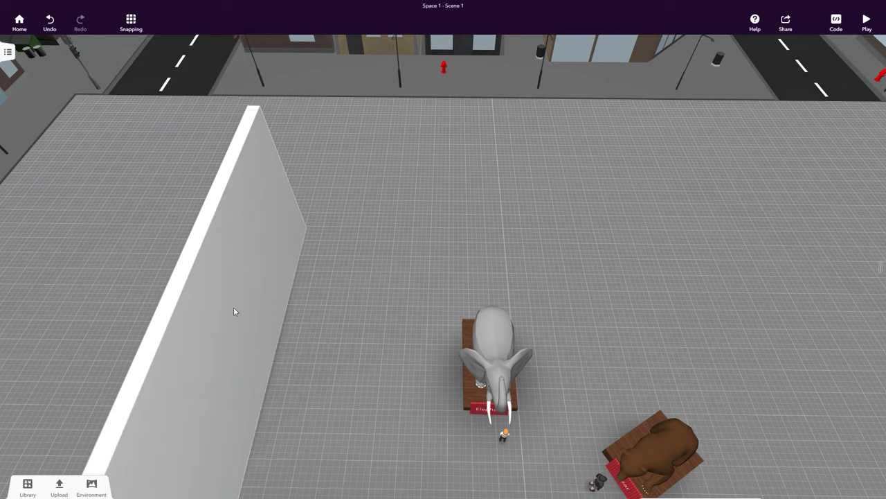
pyautogui.moveTo(225, 311); pyautogui.dragTo(439, 219)
pyautogui.moveTo(551, 269); pyautogui.dragTo(399, 355)
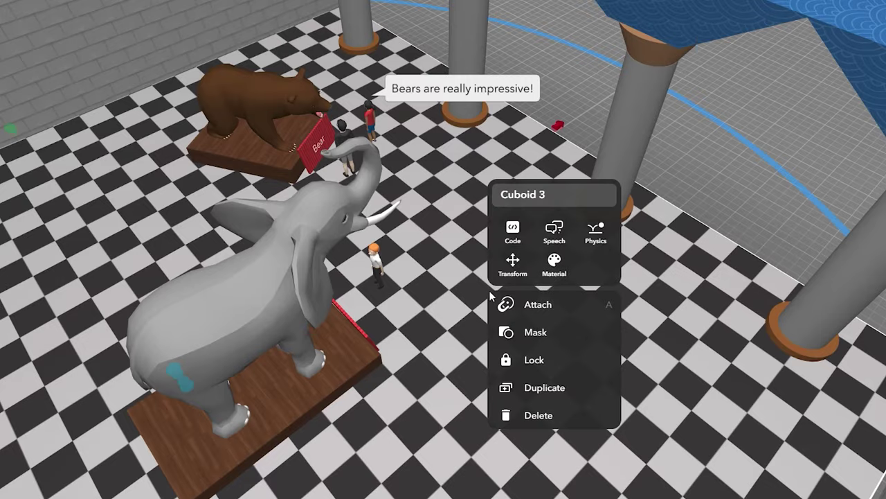
pyautogui.click(578, 363)
pyautogui.moveTo(501, 374); pyautogui.dragTo(725, 319)
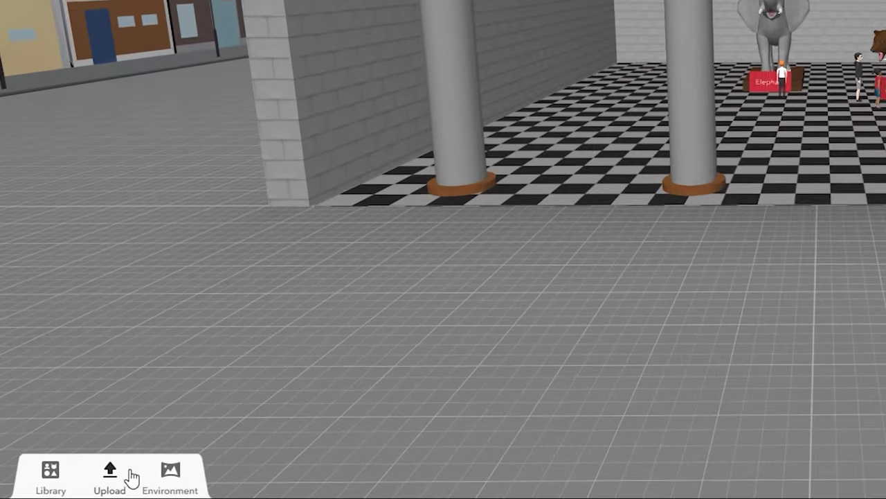
# Step: Upload Flag.jpg from the computer to the Images uploads
pyautogui.click(109, 474)
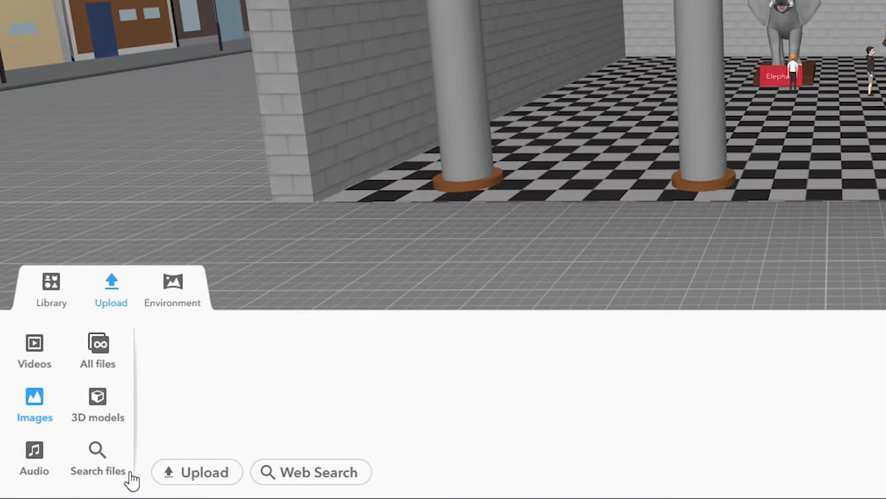
pyautogui.click(216, 477)
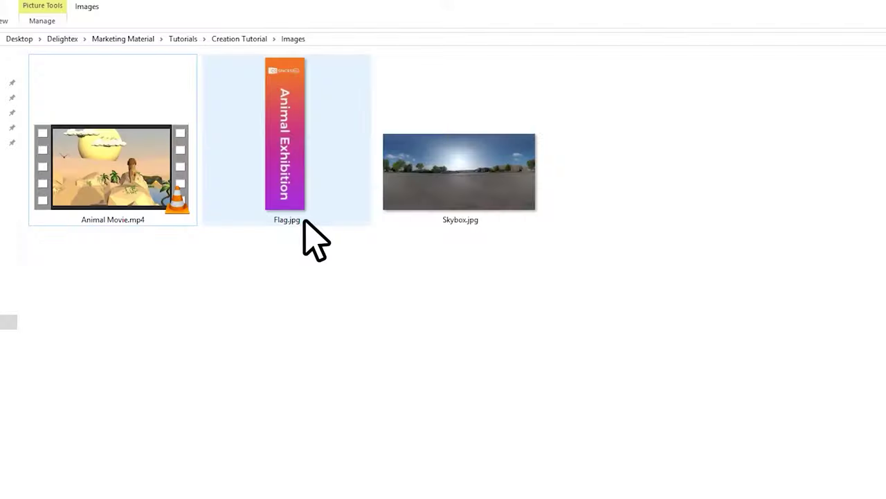
pyautogui.doubleClick(304, 180)
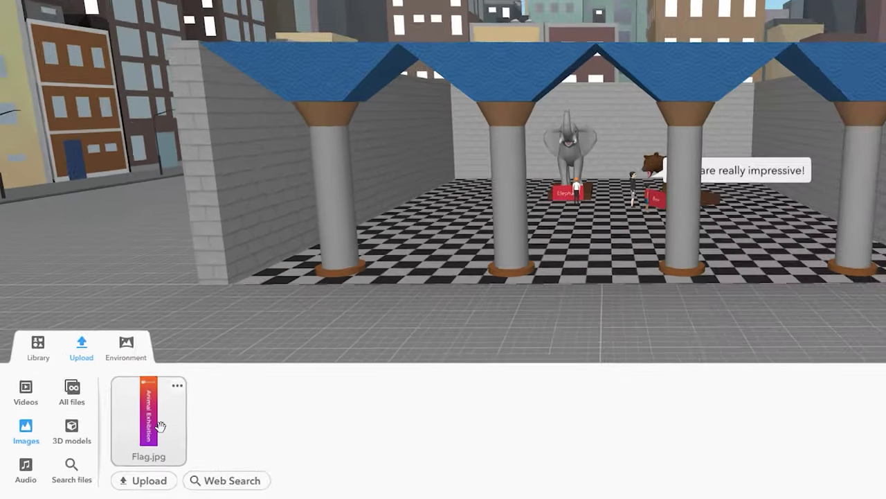
# Step: Place Flag.jpg full-size before the hall and add a 'Grand Opening' GIF from web search
pyautogui.moveTo(159, 425); pyautogui.dragTo(576, 318)
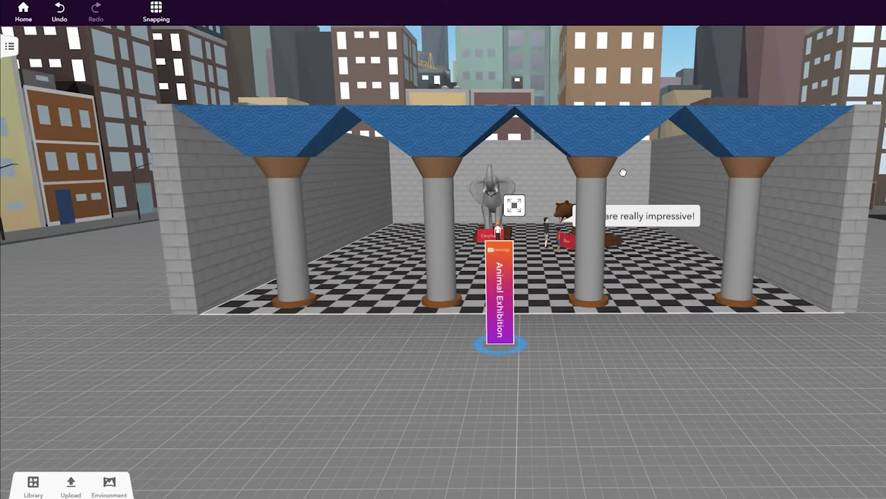
pyautogui.click(71, 484)
pyautogui.click(198, 482)
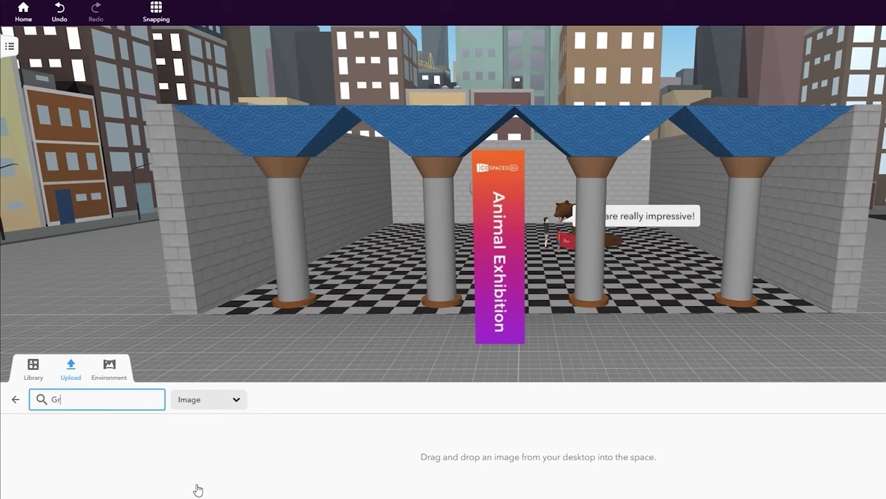
pyautogui.write('Grand Opening')
pyautogui.press('Return')
pyautogui.click(236, 400)
pyautogui.click(232, 450)
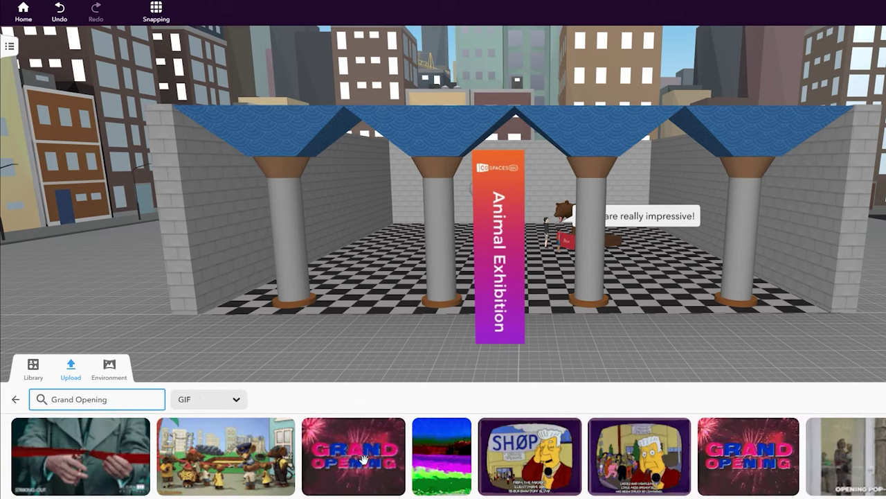
pyautogui.moveTo(354, 455); pyautogui.dragTo(621, 361)
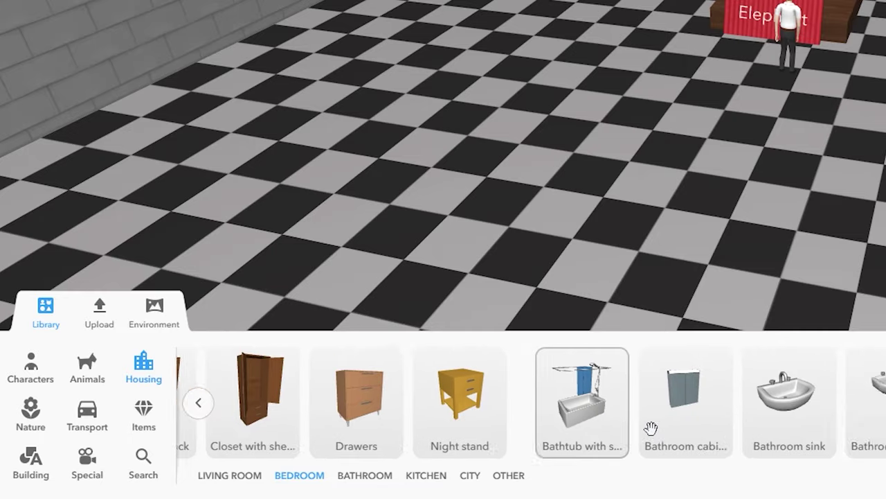
# Step: Web-search 3D models for 'ticket booth' and place the model on the hall floor
pyautogui.hscroll(5, 651, 428)
pyautogui.hscroll(3, 651, 429)
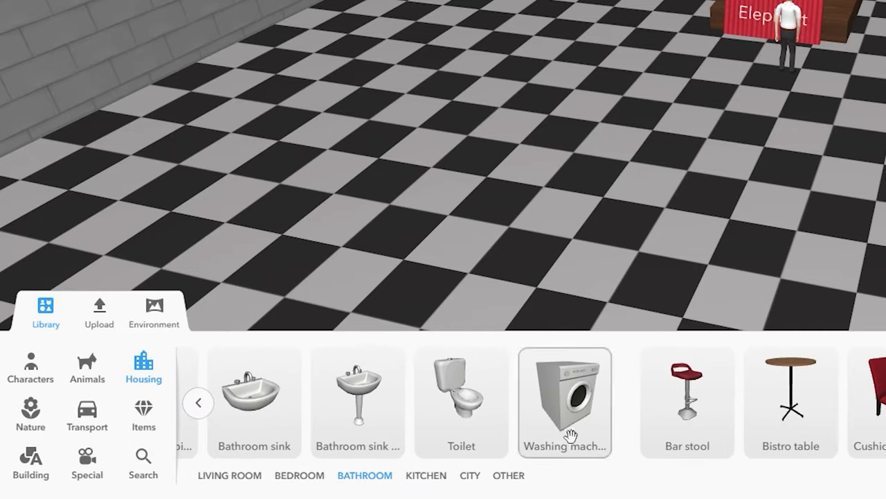
pyautogui.click(101, 324)
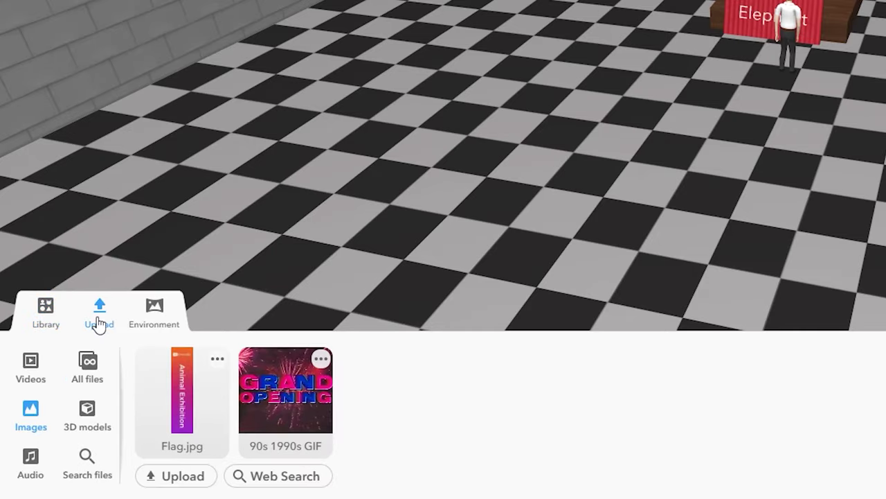
pyautogui.click(107, 432)
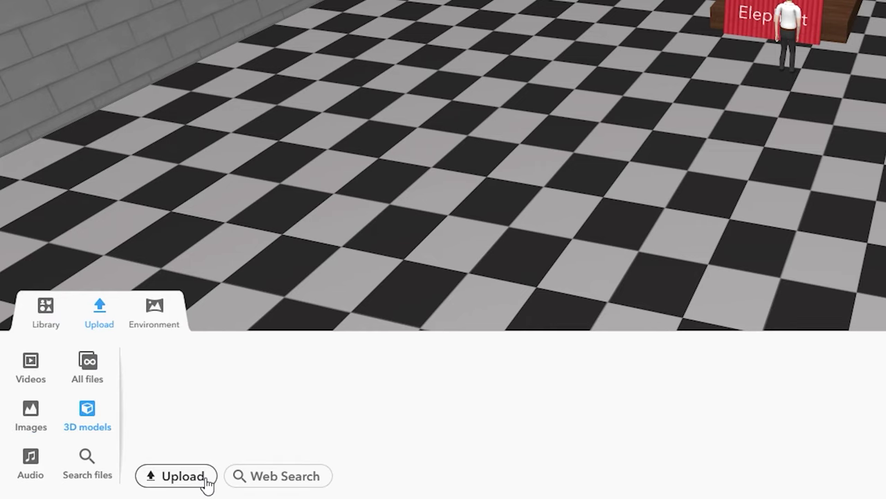
pyautogui.click(326, 486)
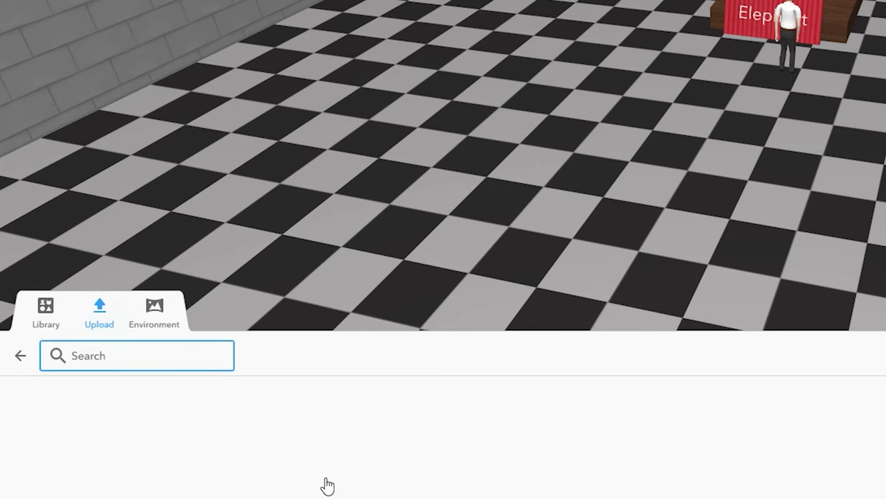
pyautogui.press('Return')
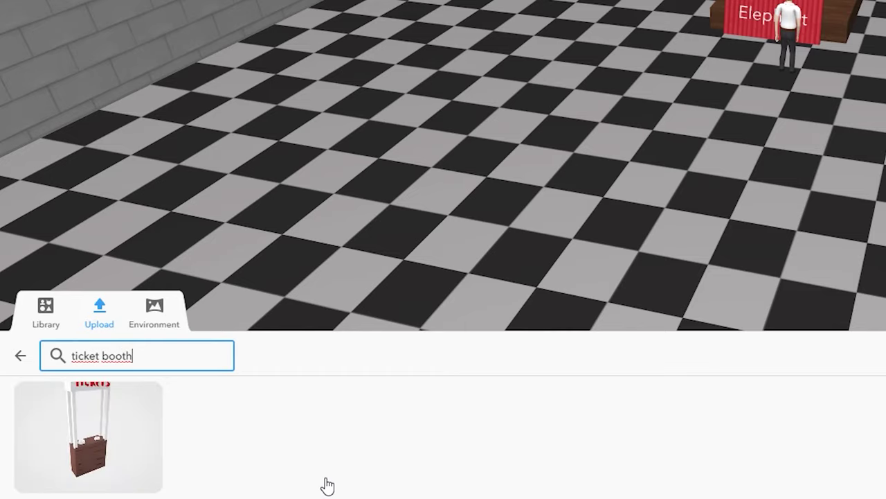
pyautogui.moveTo(153, 448); pyautogui.dragTo(400, 182)
pyautogui.click(403, 139)
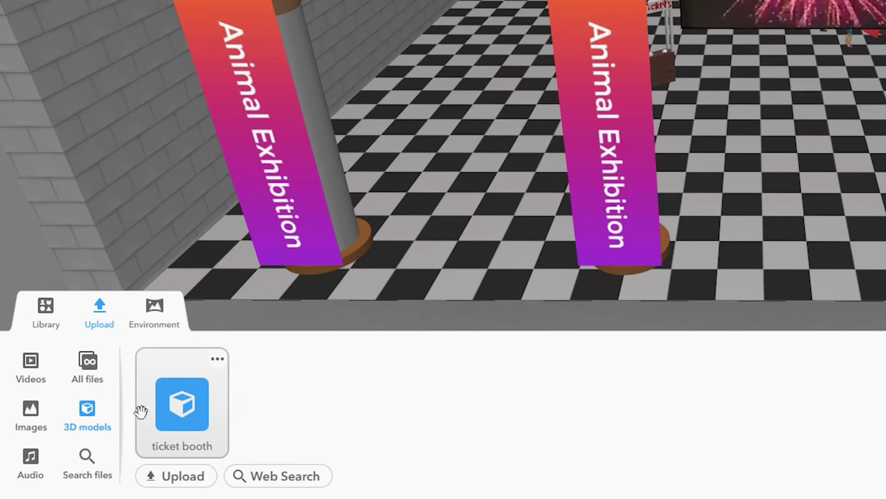
# Step: Upload Animal Movie.mp4 as a video and open the Environment settings
pyautogui.click(38, 376)
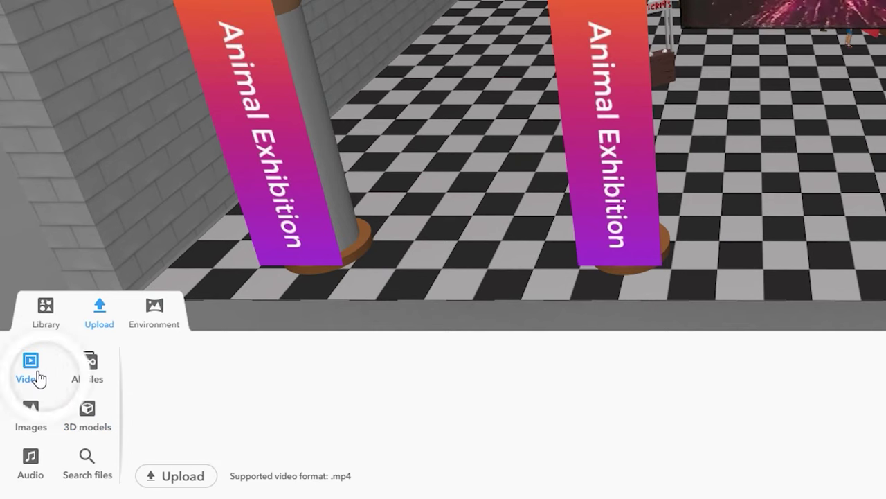
pyautogui.click(207, 478)
pyautogui.click(163, 180)
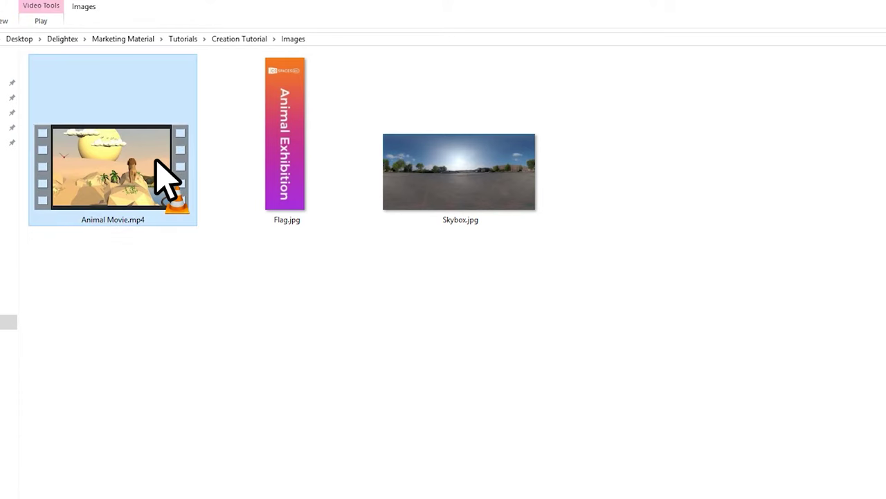
pyautogui.doubleClick(163, 180)
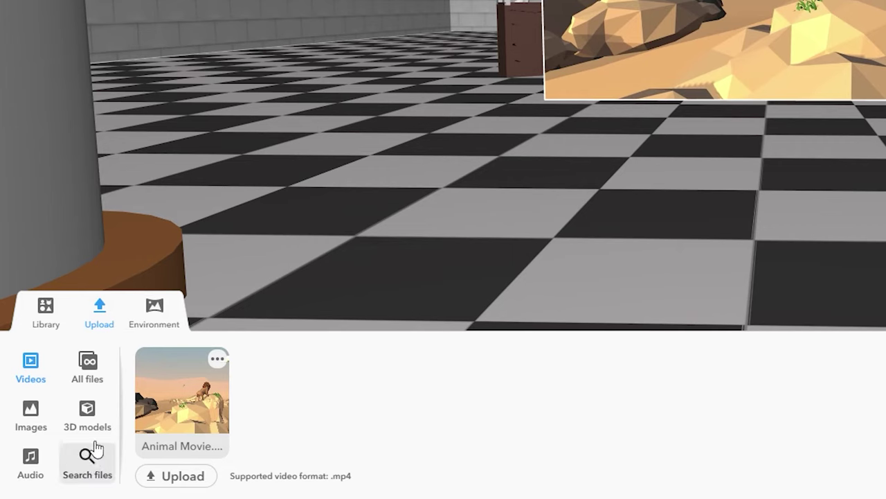
pyautogui.click(97, 379)
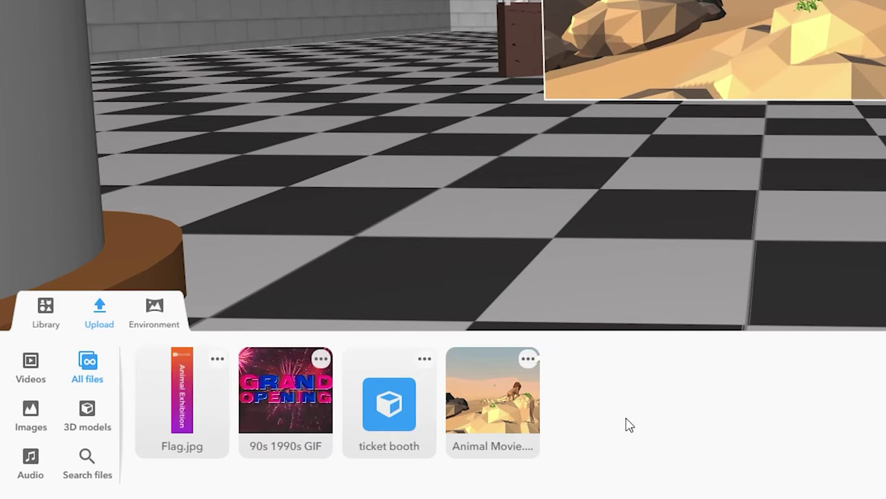
pyautogui.click(160, 324)
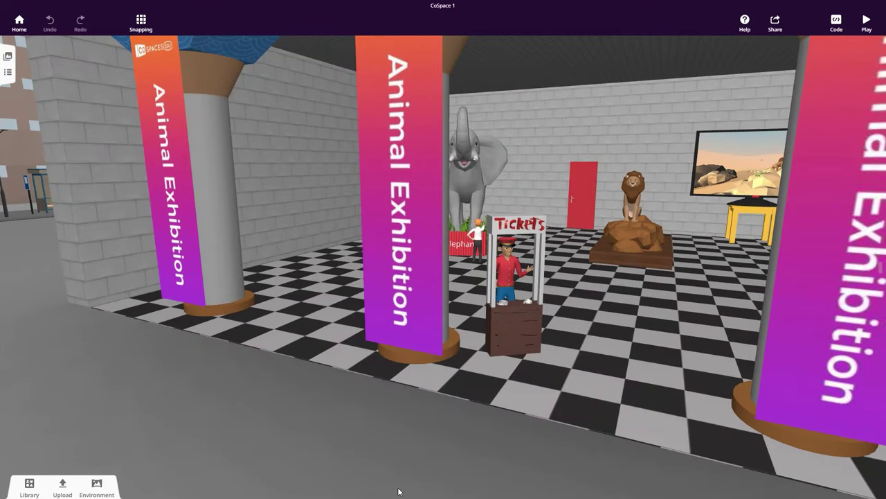
# Step: Add a new empty 360° image scene to the space
pyautogui.click(9, 56)
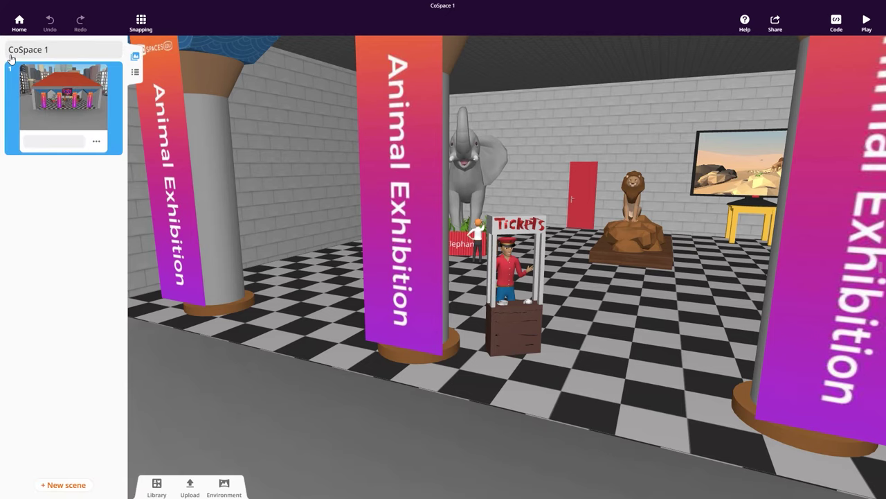
pyautogui.click(96, 141)
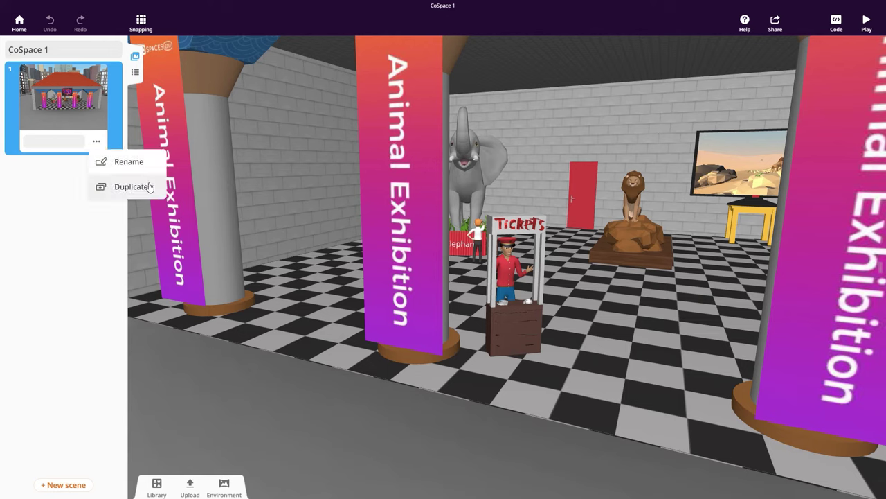
pyautogui.click(62, 485)
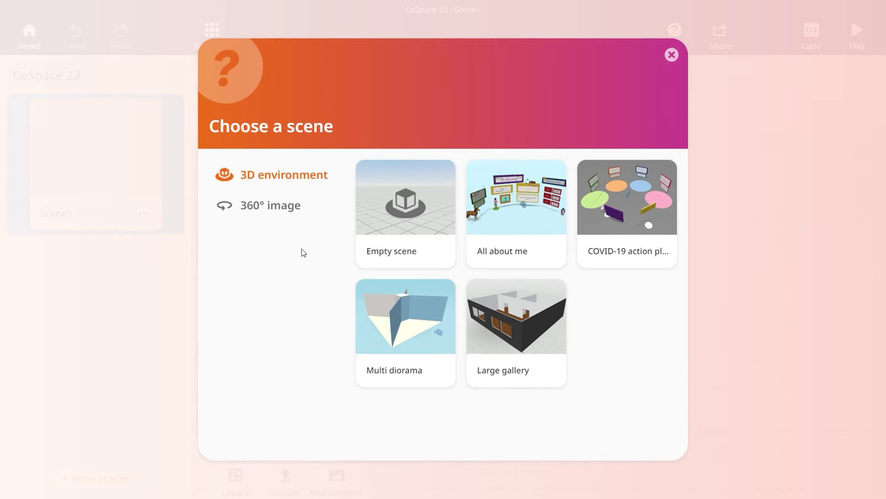
pyautogui.click(303, 208)
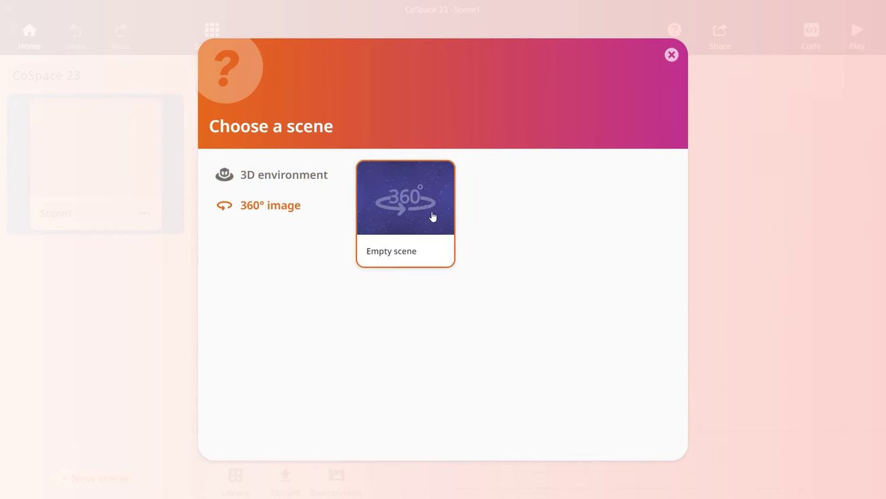
pyautogui.click(432, 214)
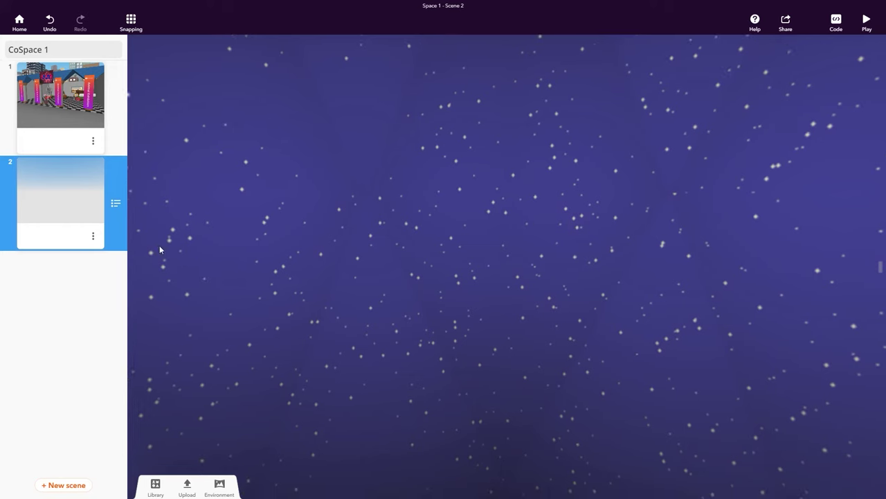
# Step: Rename the first scene Museum and begin renaming the second scene
pyautogui.click(92, 140)
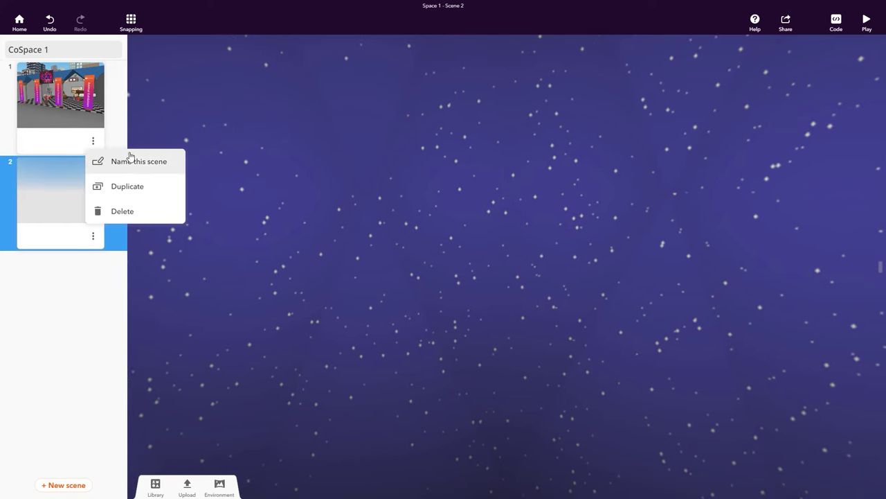
pyautogui.click(167, 163)
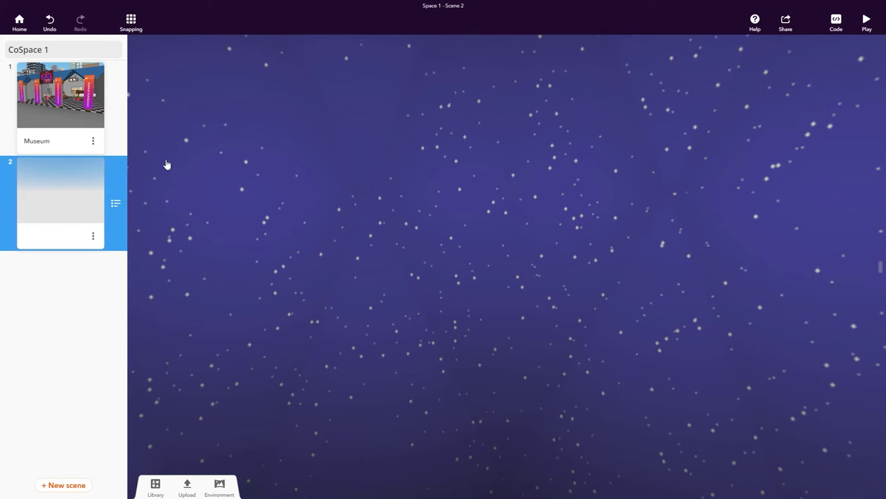
pyautogui.click(94, 234)
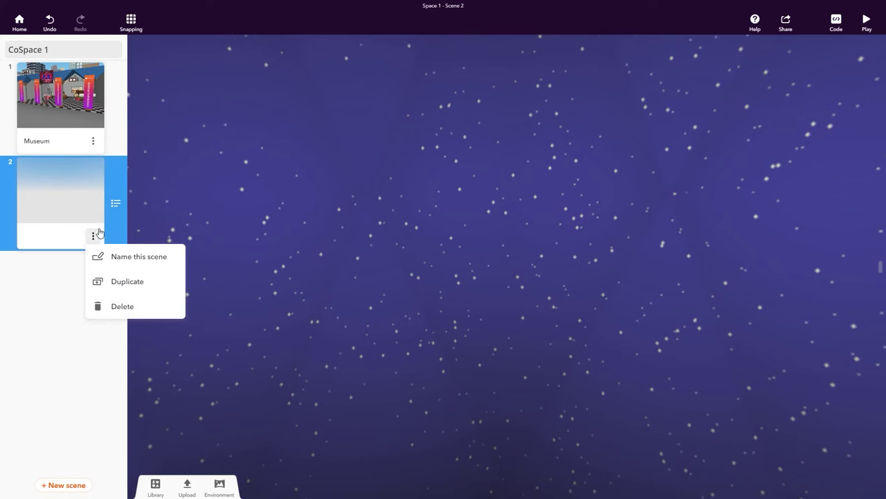
pyautogui.click(154, 255)
# Step: Name the second scene 'Outside' and bring up the Environment settings
pyautogui.write('Outside')
pyautogui.click(187, 485)
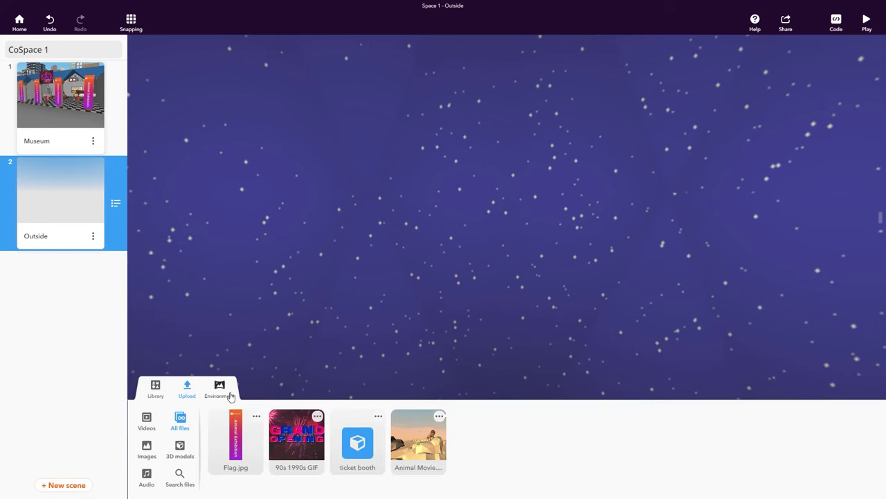
pyautogui.click(230, 393)
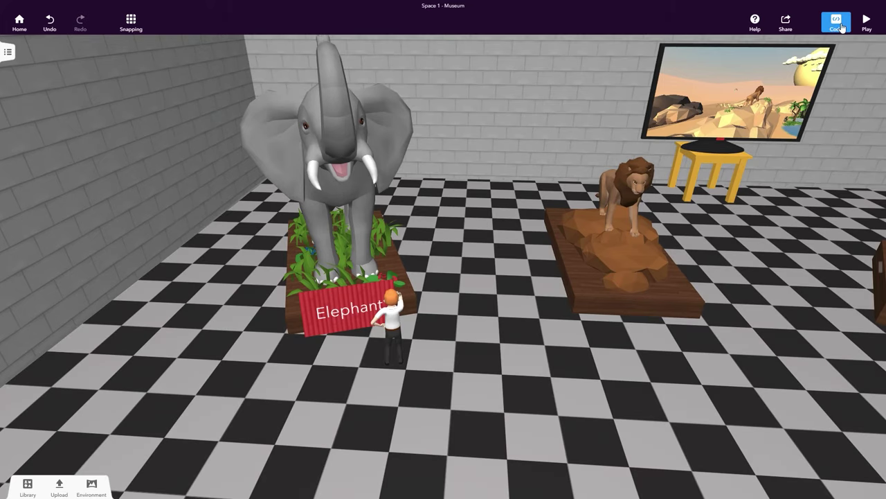
# Step: Open CoBlocks and add a 'when … is clicked' event block
pyautogui.click(837, 23)
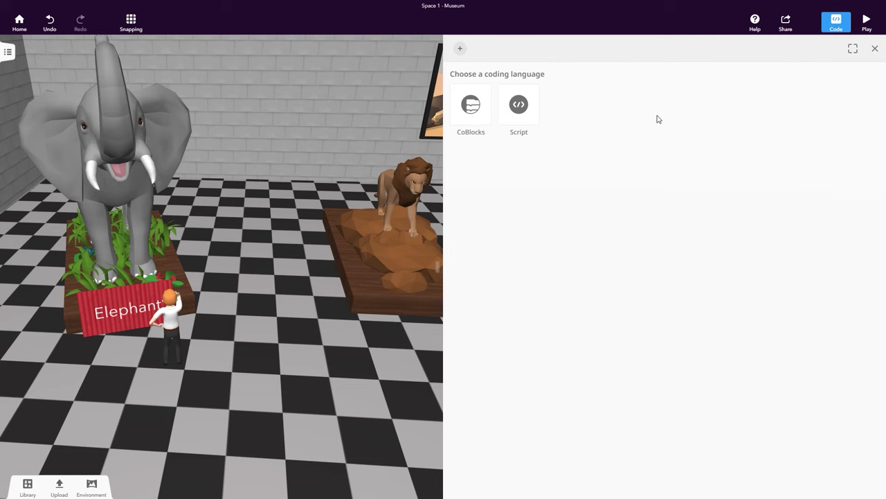
pyautogui.click(472, 106)
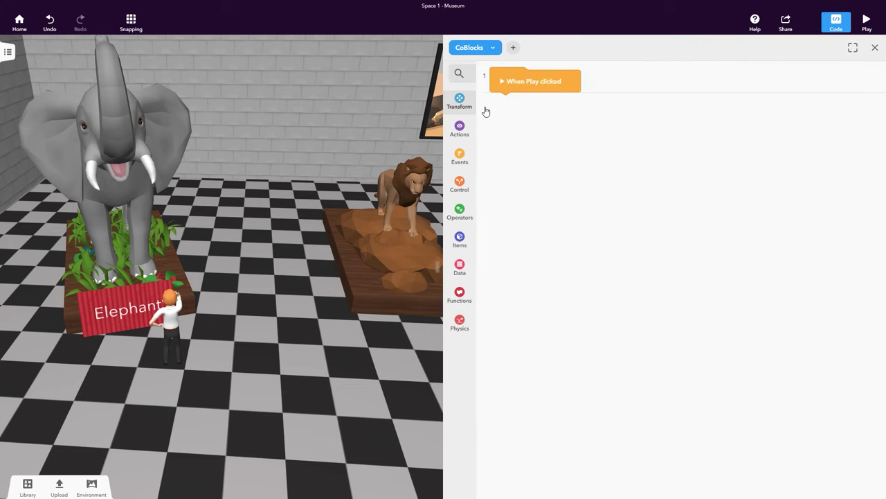
pyautogui.click(461, 158)
pyautogui.moveTo(537, 126); pyautogui.dragTo(647, 125)
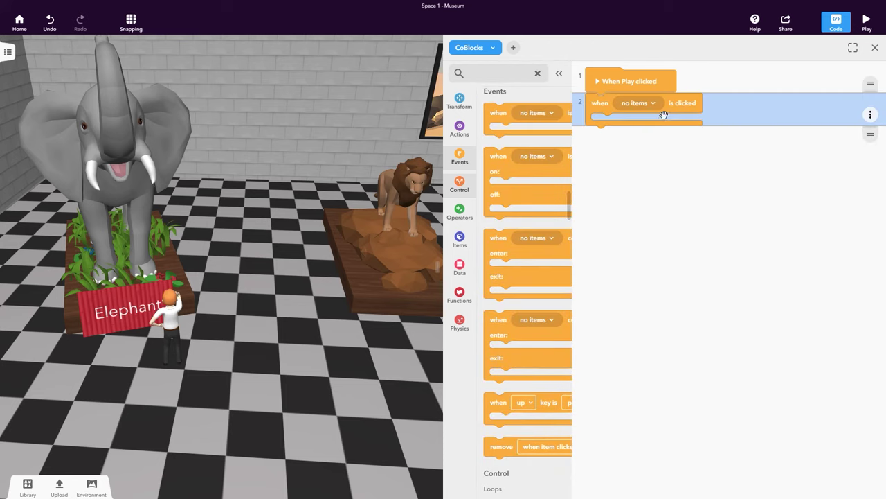
pyautogui.click(654, 104)
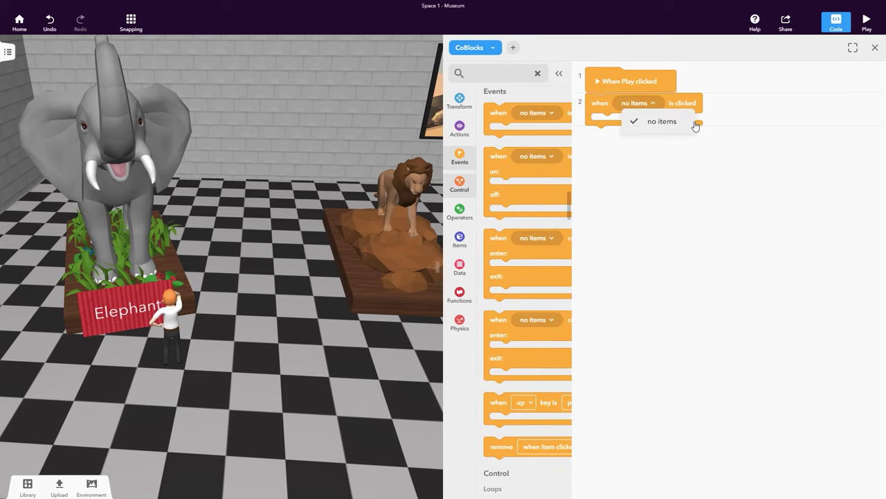
pyautogui.click(695, 125)
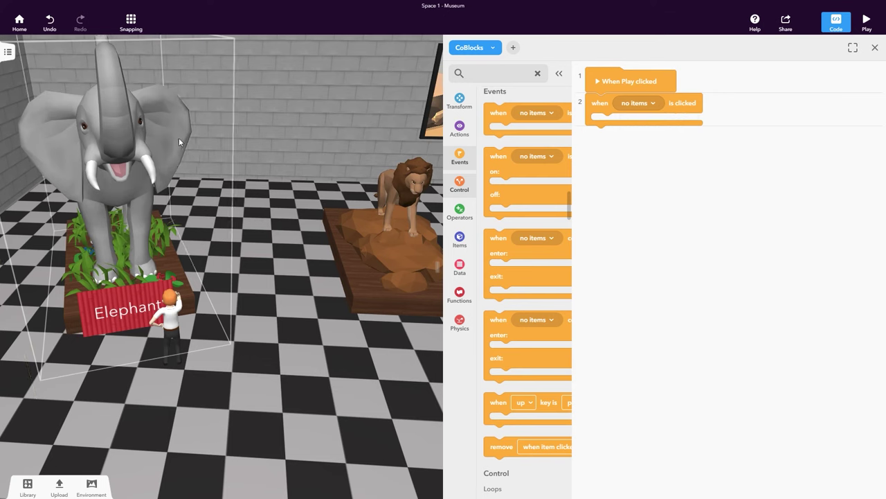
# Step: Enable Use in CoBlocks for the Elephant and set the event to Elephant
pyautogui.click(178, 137)
pyautogui.click(197, 90)
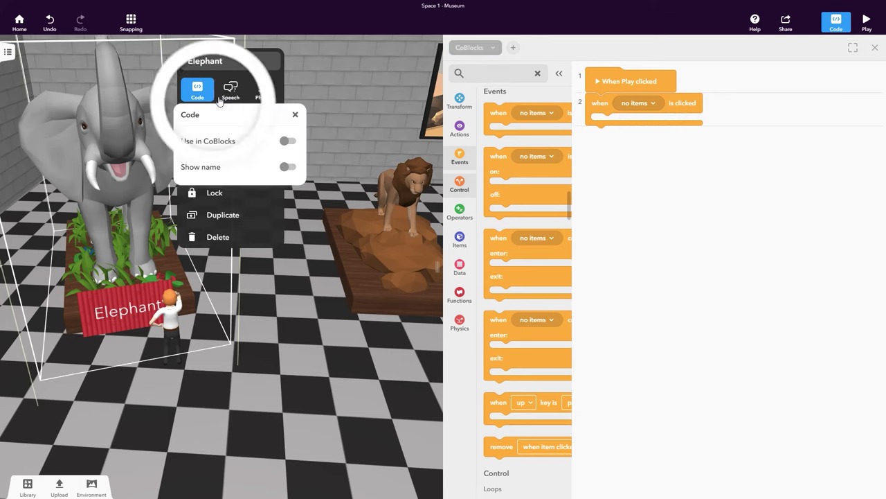
pyautogui.click(287, 141)
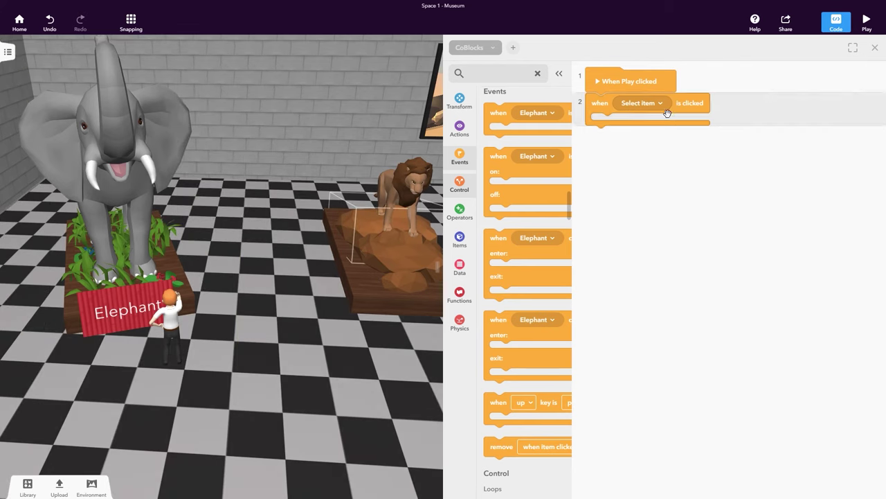
pyautogui.click(659, 103)
pyautogui.click(691, 130)
# Step: Add a 'play sound' action under the Elephant click event
pyautogui.click(460, 132)
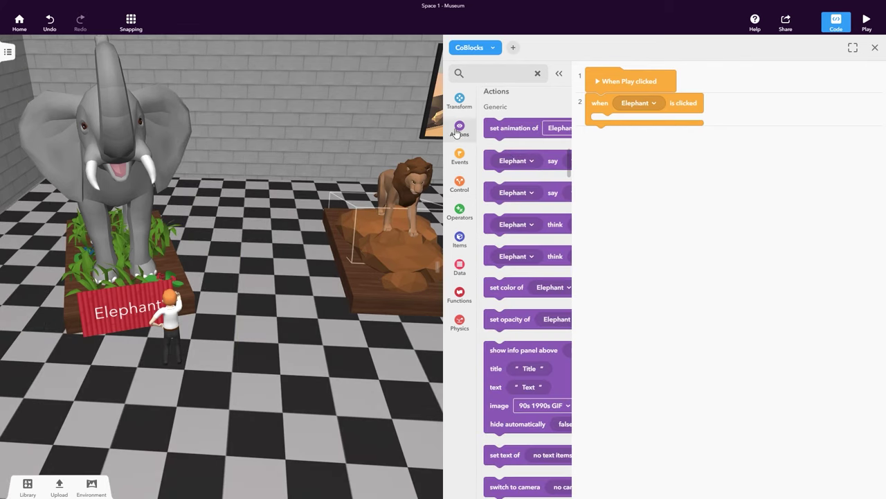
pyautogui.scroll(-3, 542, 178)
pyautogui.moveTo(554, 351); pyautogui.dragTo(665, 133)
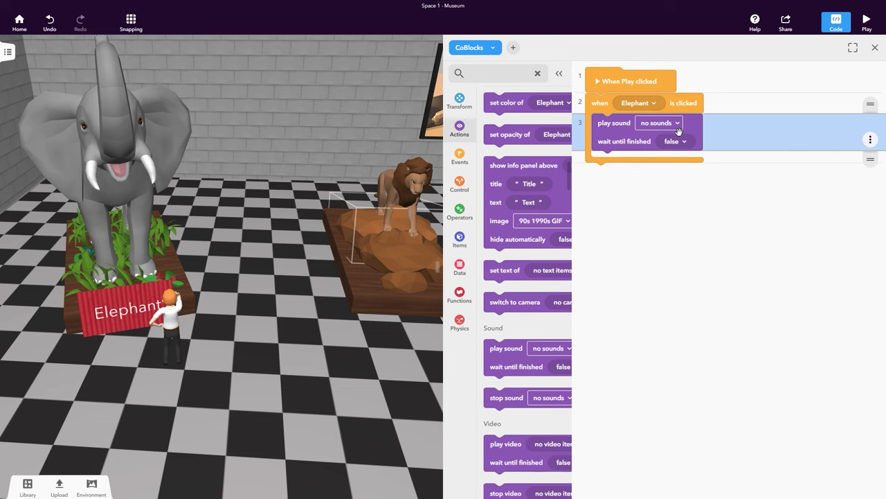
pyautogui.click(679, 131)
pyautogui.click(678, 151)
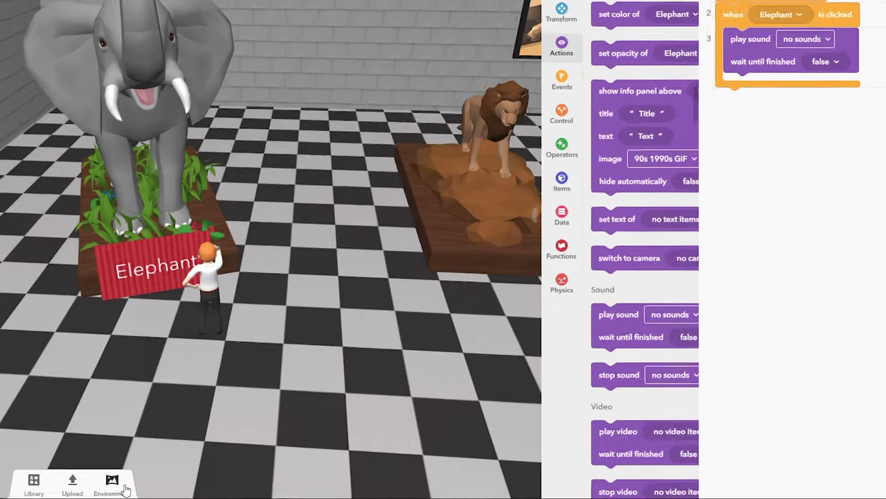
pyautogui.click(59, 487)
# Step: Upload Elephant.wav from the computer and choose it in the elephant's play sound block
pyautogui.click(21, 475)
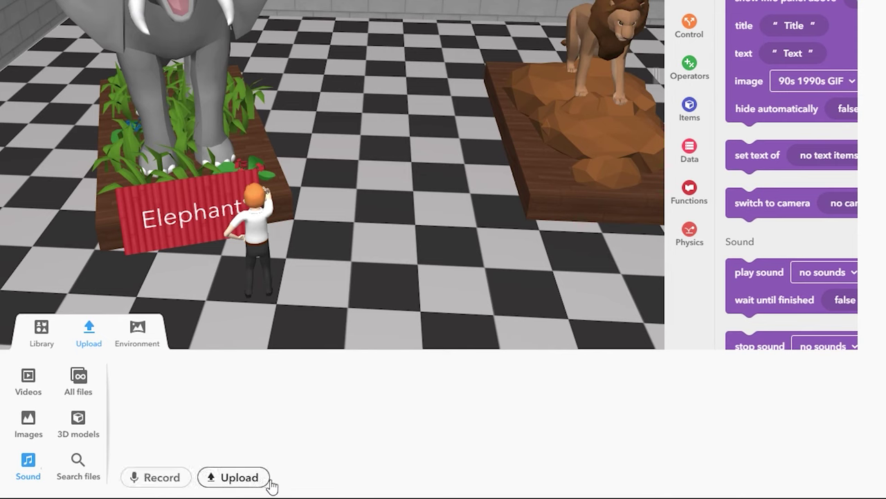
pyautogui.click(269, 483)
pyautogui.click(138, 164)
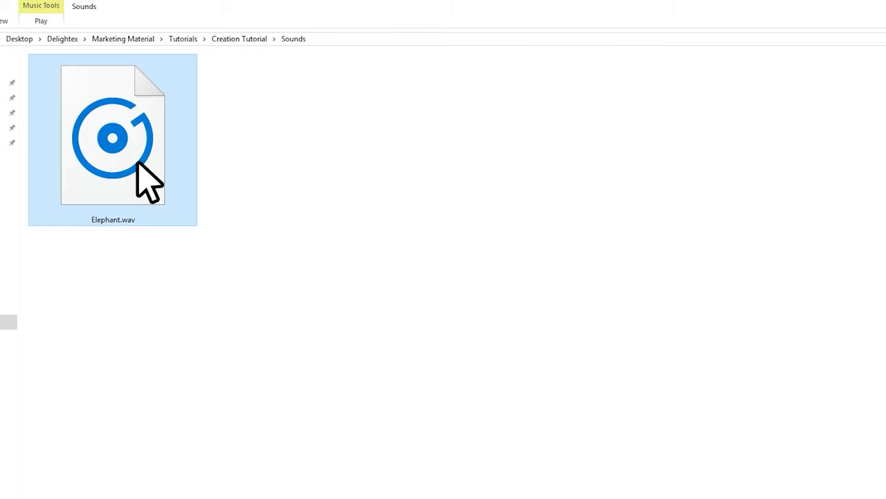
pyautogui.doubleClick(137, 164)
pyautogui.click(682, 122)
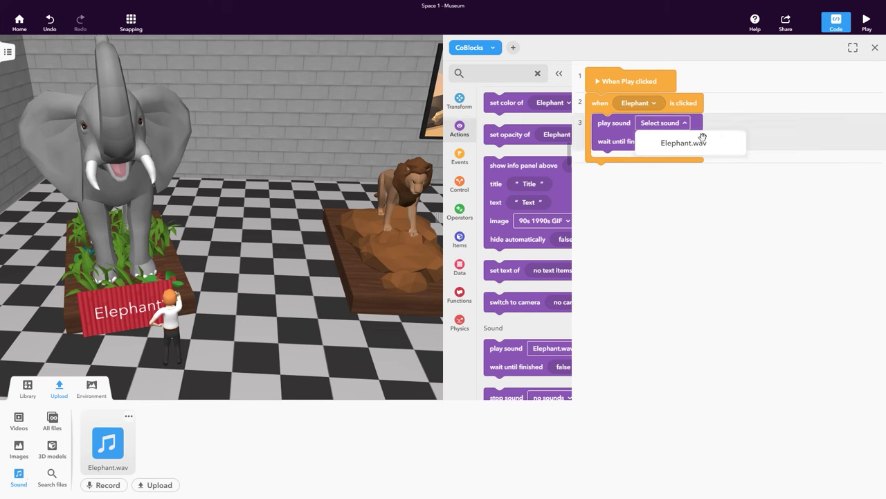
pyautogui.click(723, 148)
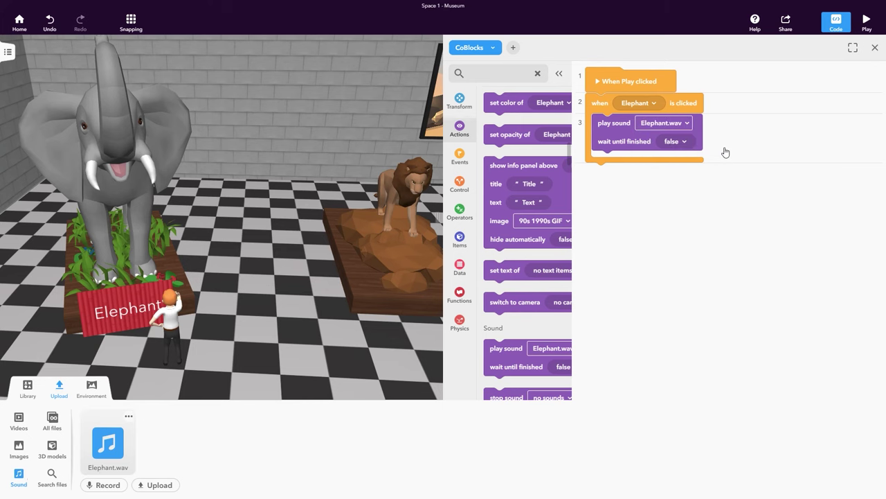
# Step: Add a 'set animation of Elephant to Eating' block under the play sound block
pyautogui.scroll(5, 527, 277)
pyautogui.moveTo(534, 365); pyautogui.dragTo(638, 184)
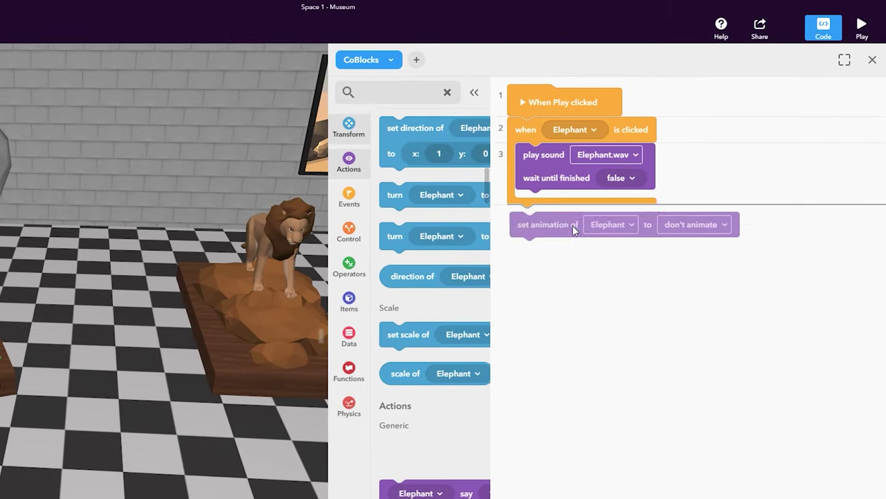
pyautogui.moveTo(573, 230); pyautogui.dragTo(578, 209)
pyautogui.click(735, 208)
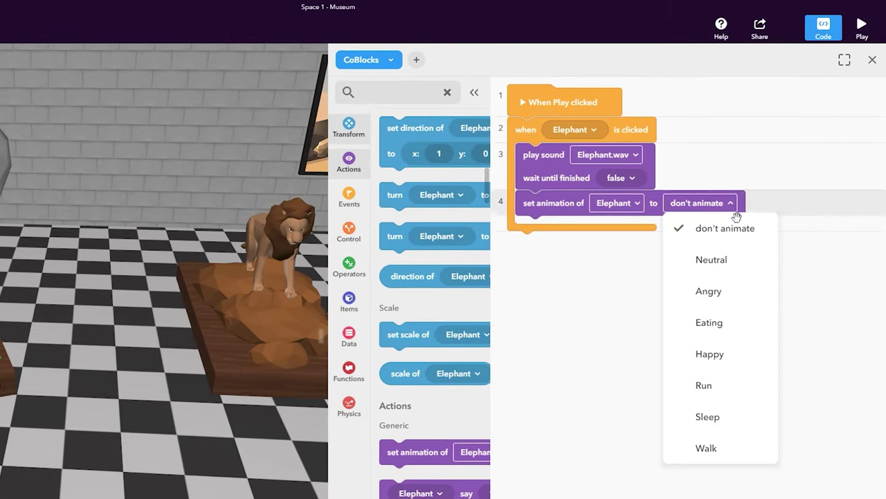
pyautogui.click(753, 327)
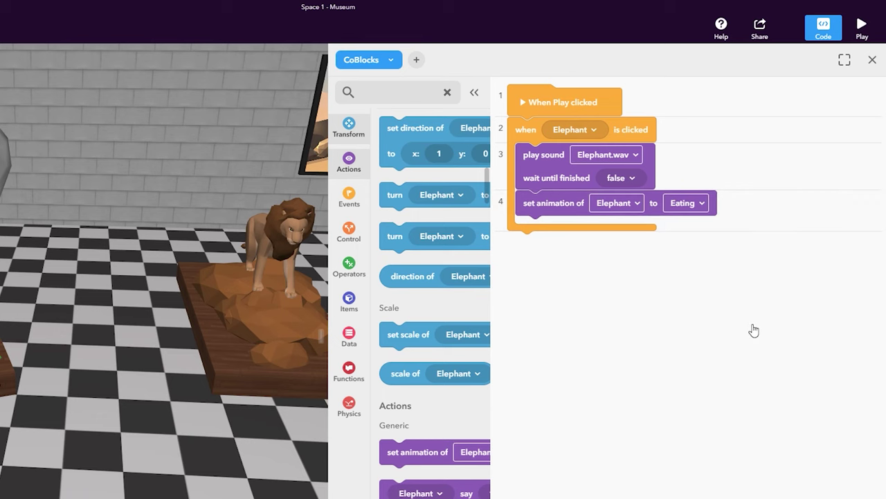
# Step: Add a 'when Door is clicked' event with a 'go to scene Outside' block
pyautogui.click(349, 197)
pyautogui.moveTo(398, 142); pyautogui.dragTo(545, 252)
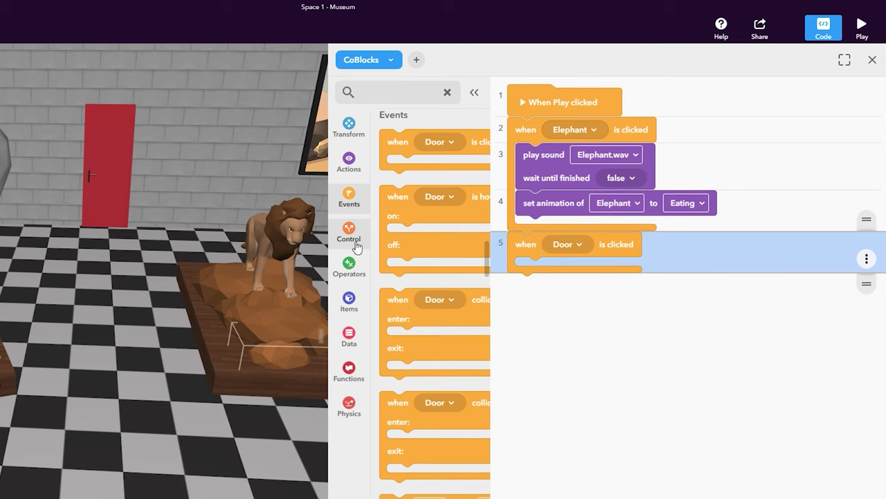
pyautogui.click(349, 232)
pyautogui.scroll(-5, 429, 277)
pyautogui.scroll(-2, 430, 280)
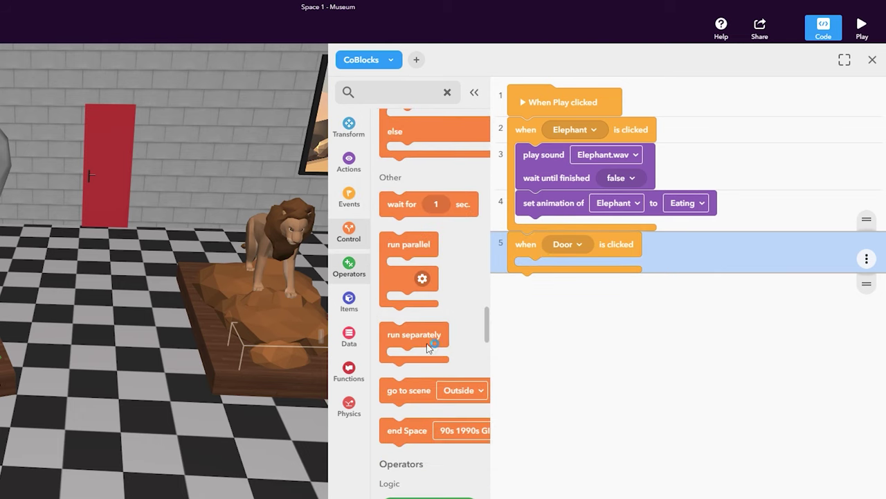
pyautogui.moveTo(419, 396); pyautogui.dragTo(553, 280)
# Step: Rearrange the code blocks on the canvas, placing the measure distance function
pyautogui.click(689, 378)
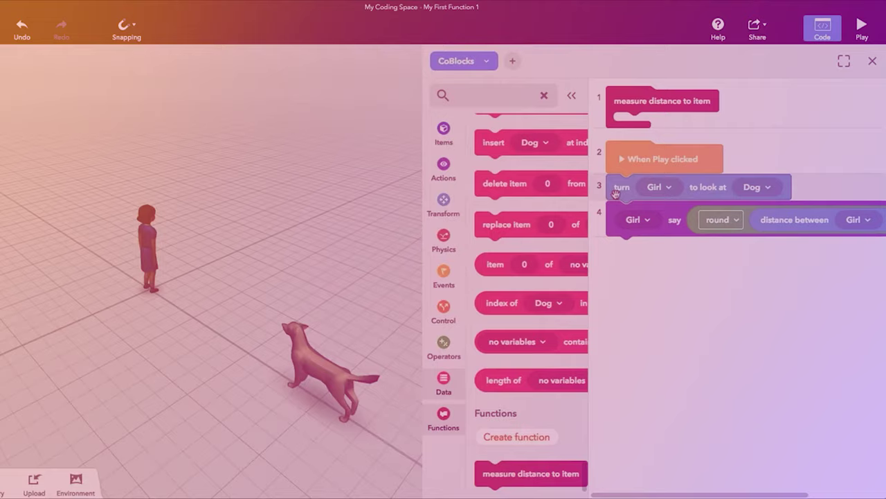
pyautogui.moveTo(623, 187); pyautogui.dragTo(629, 127)
pyautogui.moveTo(671, 218); pyautogui.dragTo(673, 158)
pyautogui.moveTo(501, 473); pyautogui.dragTo(680, 295)
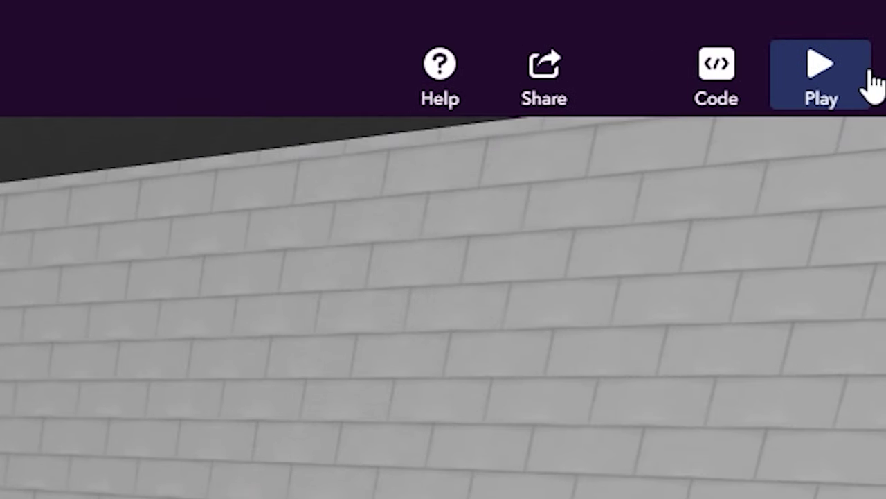
# Step: Play the space to tour the Animal Exhibition hall with its ticket booth, lion and movie screen
pyautogui.click(878, 25)
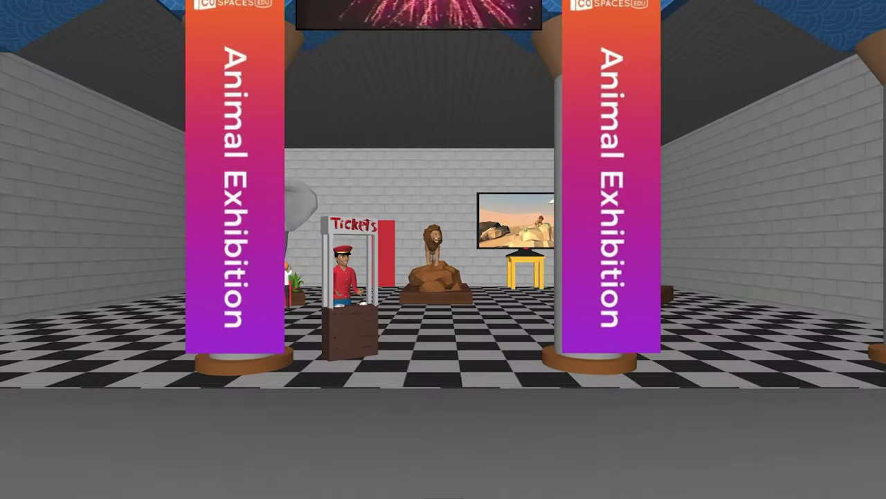